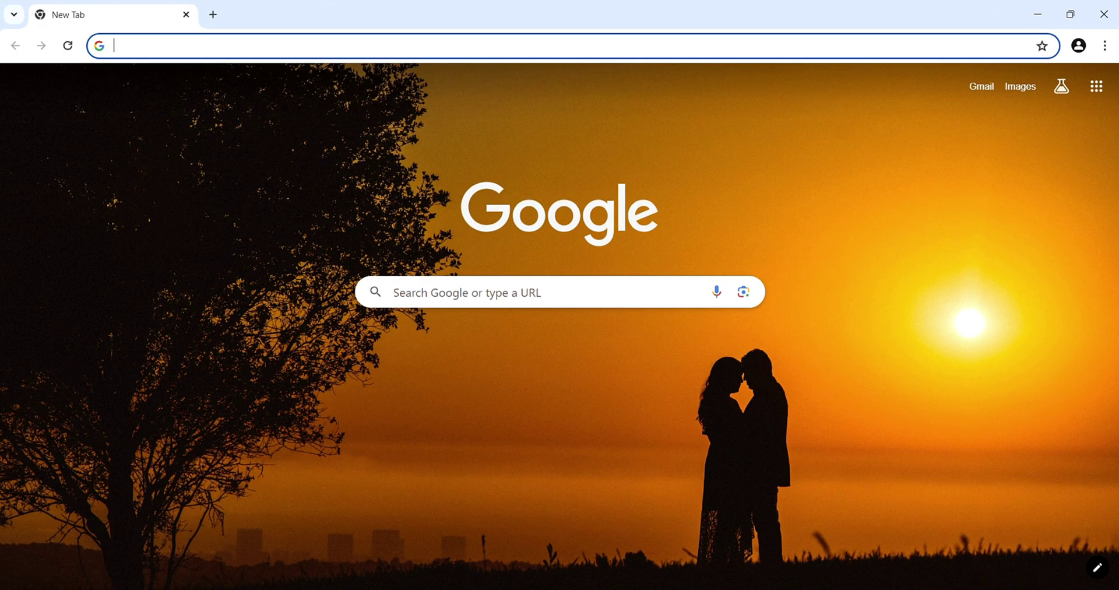
Search Google for 'democreater'
{"action": "left_click", "coordinate": [432, 290]}
{"action": "type", "text": "dew"}
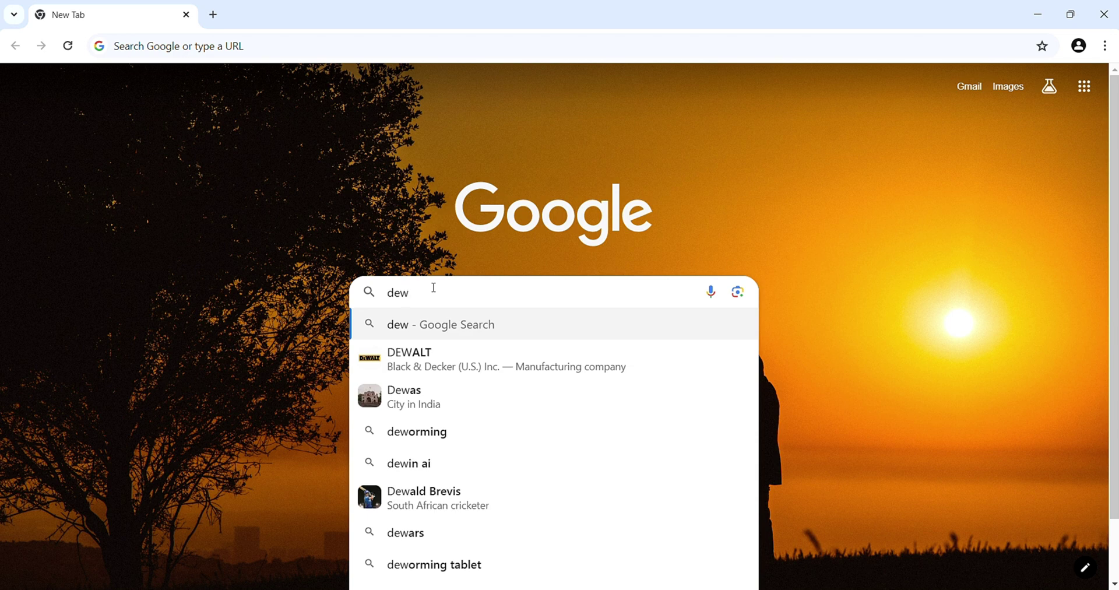
{"action": "key", "text": "BackSpace"}
{"action": "type", "text": "mocreater"}
{"action": "key", "text": "Return"}
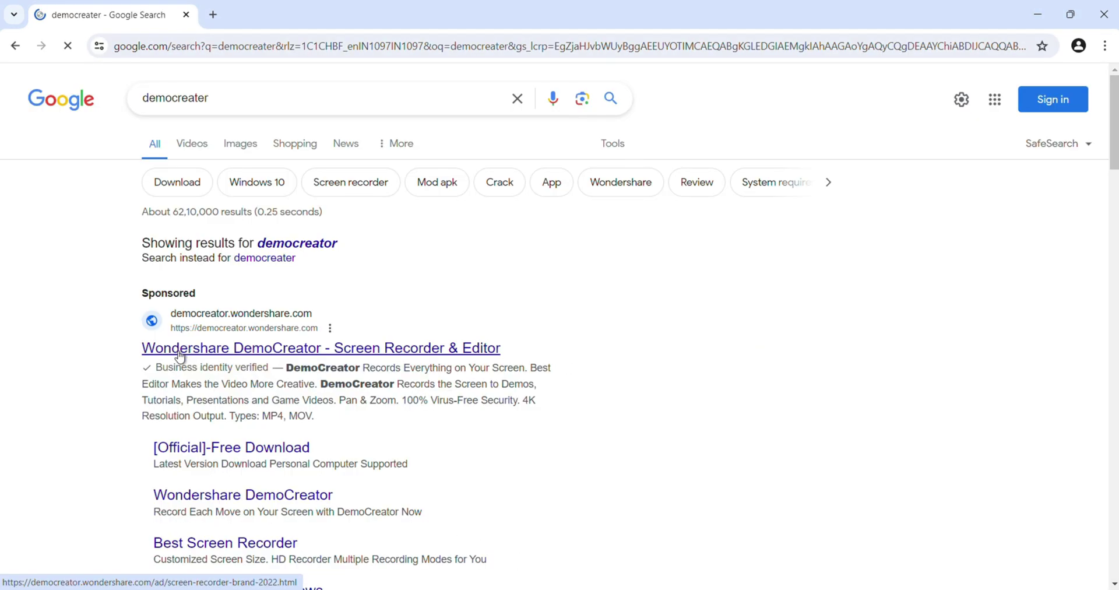
Open the sponsored DemoCreator site, start the free download, and confirm the installer finished
{"action": "left_click", "coordinate": [264, 349]}
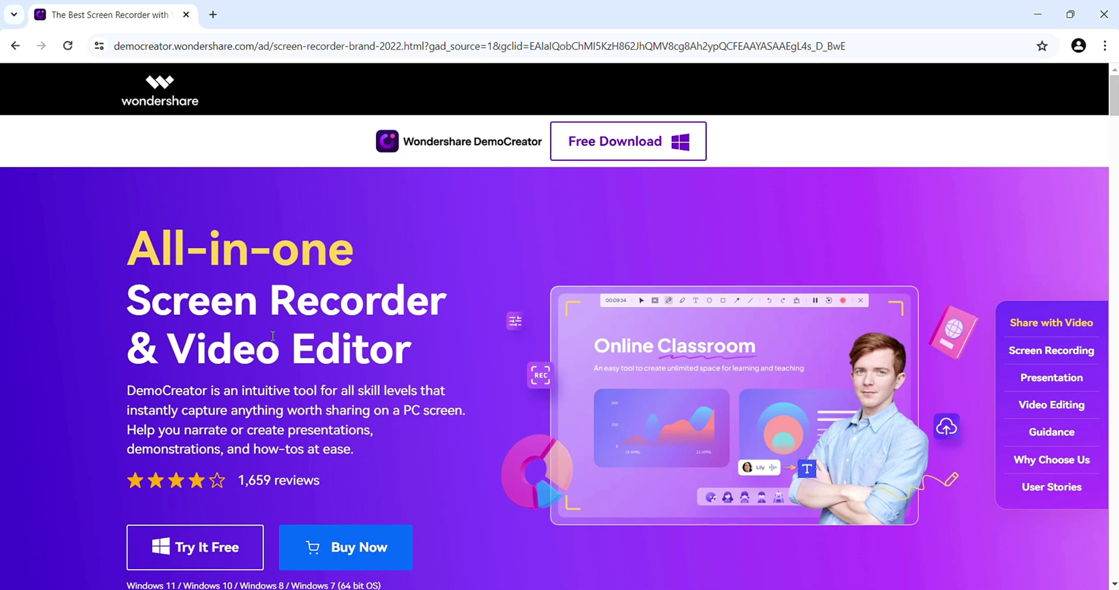
{"action": "scroll", "coordinate": [272, 335], "scroll_direction": "down", "scroll_amount": 15}
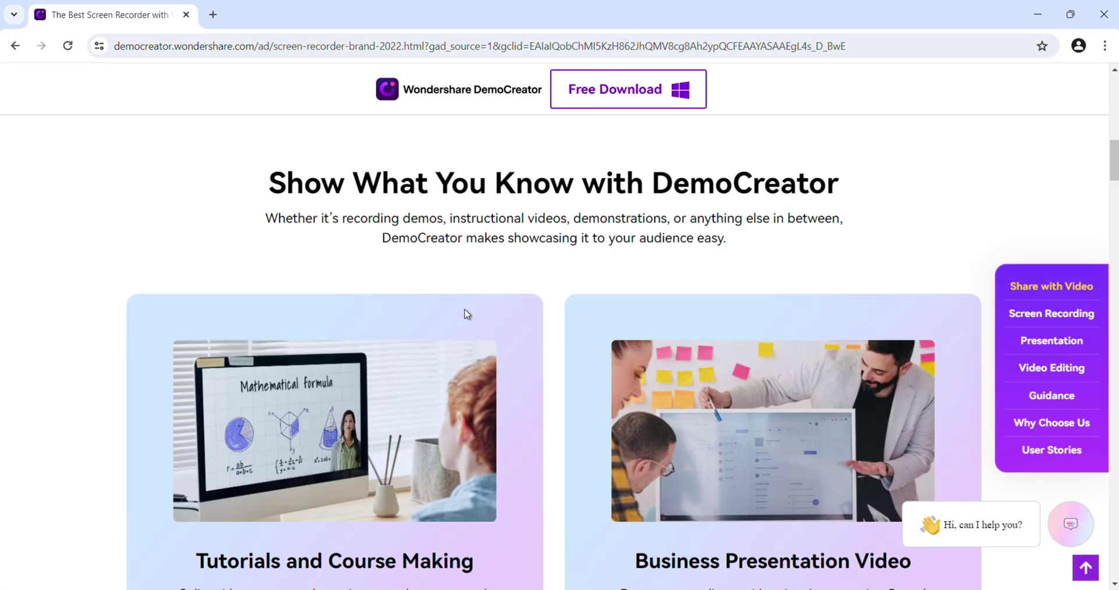
{"action": "scroll", "coordinate": [491, 314], "scroll_direction": "down", "scroll_amount": 15}
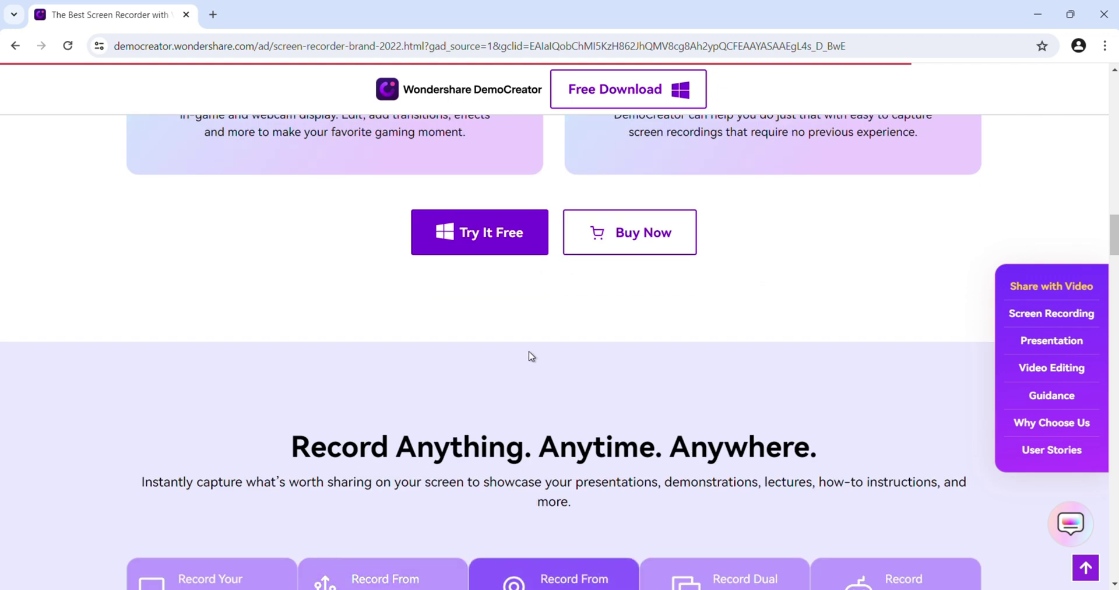
{"action": "left_click", "coordinate": [454, 238]}
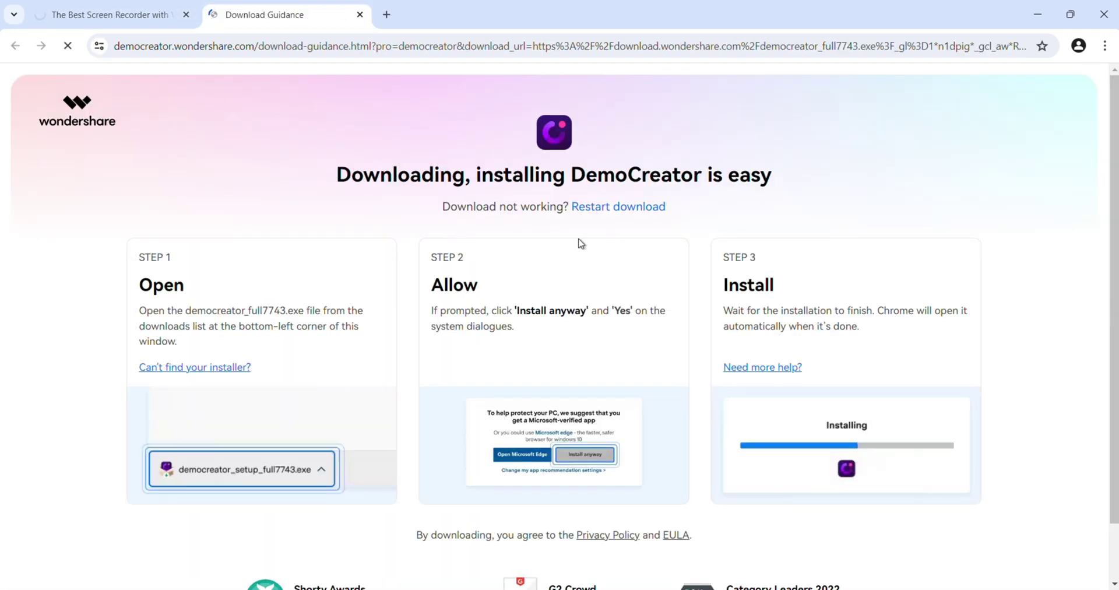
{"action": "left_click", "coordinate": [1052, 46]}
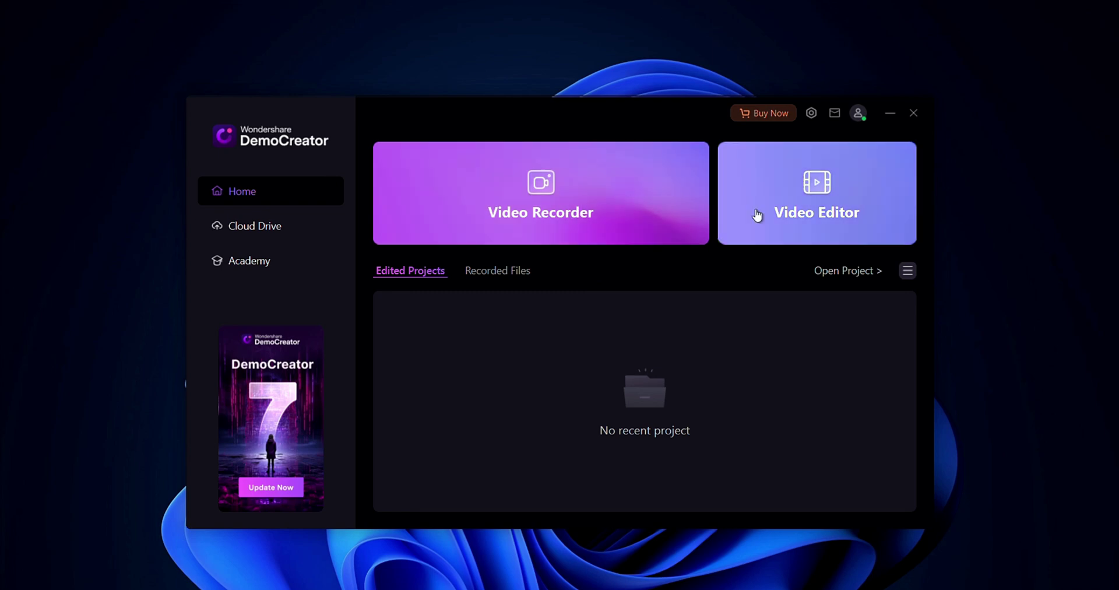
Launch the Video Recorder and choose Screen as the recording target
{"action": "left_click", "coordinate": [548, 202]}
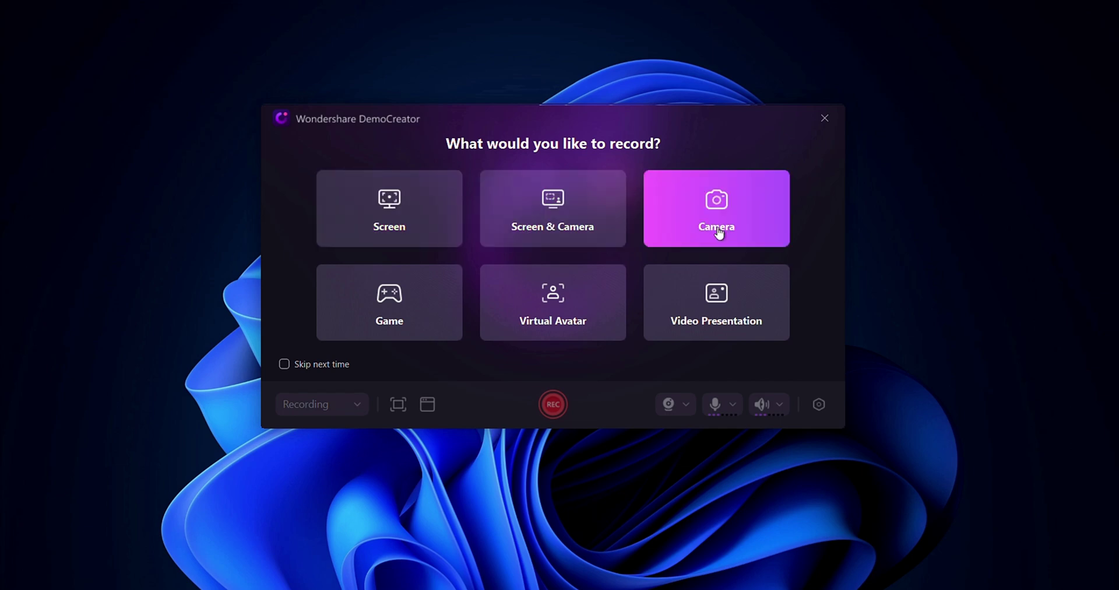
{"action": "left_click", "coordinate": [389, 206]}
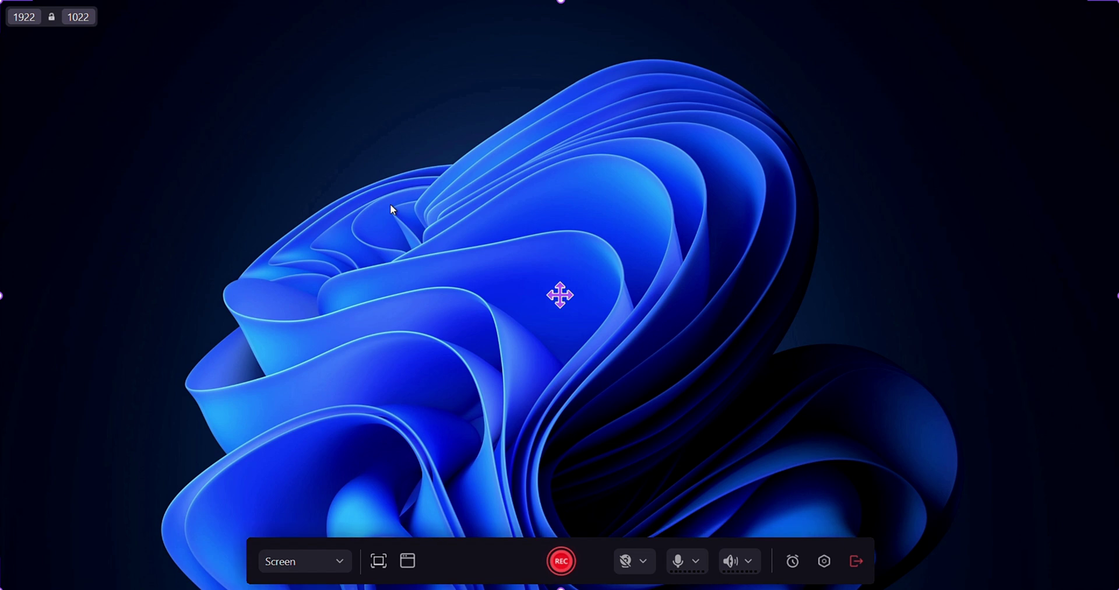
Move the recorder toolbar and keep Screen as the recording mode
{"action": "left_click_drag", "start_coordinate": [500, 569], "coordinate": [530, 313]}
{"action": "left_click", "coordinate": [372, 308]}
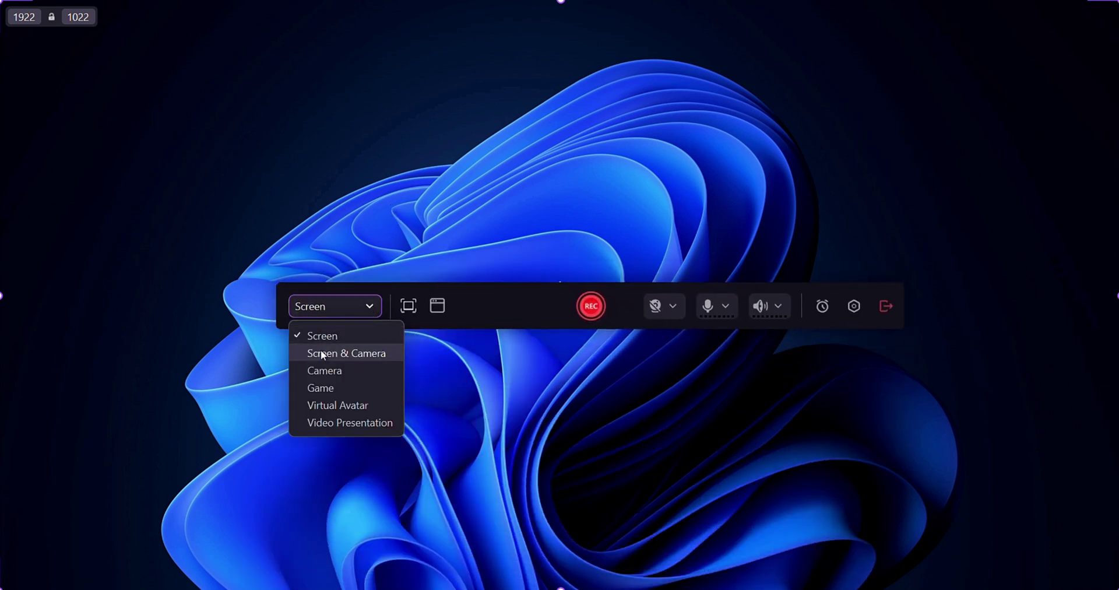
{"action": "left_click", "coordinate": [331, 335]}
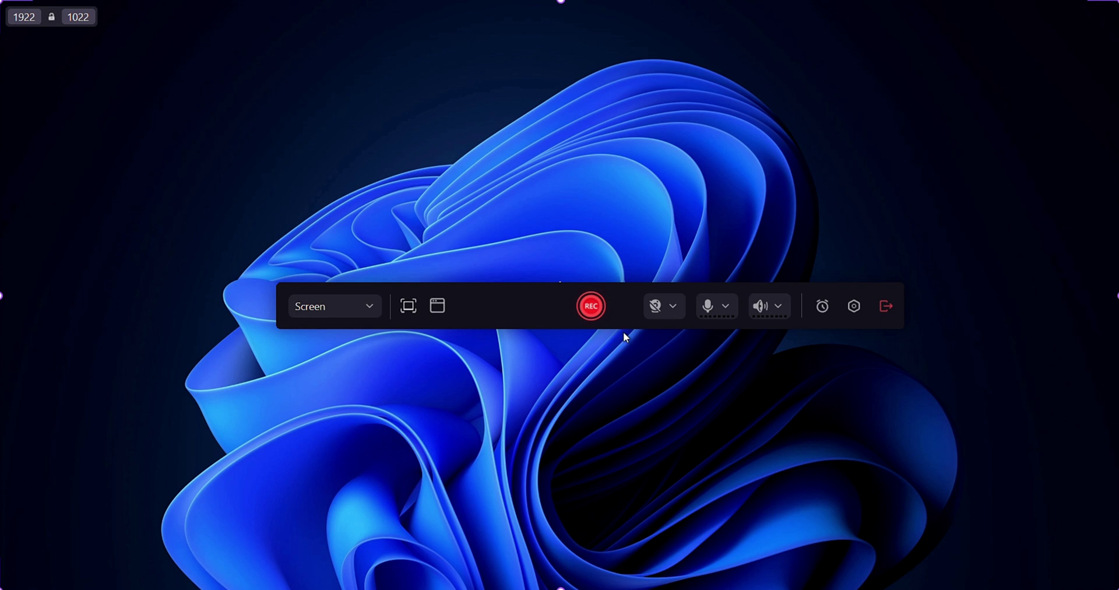
Set the capture area to Youtube (16:9), then capture the Google Chrome window
{"action": "left_click", "coordinate": [409, 306]}
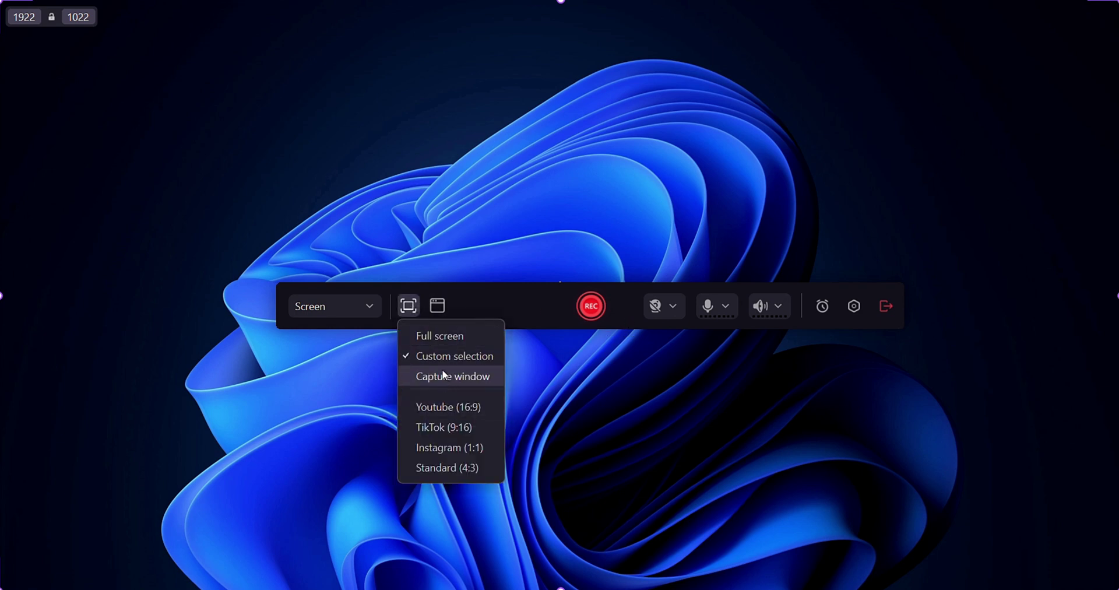
{"action": "left_click", "coordinate": [446, 407]}
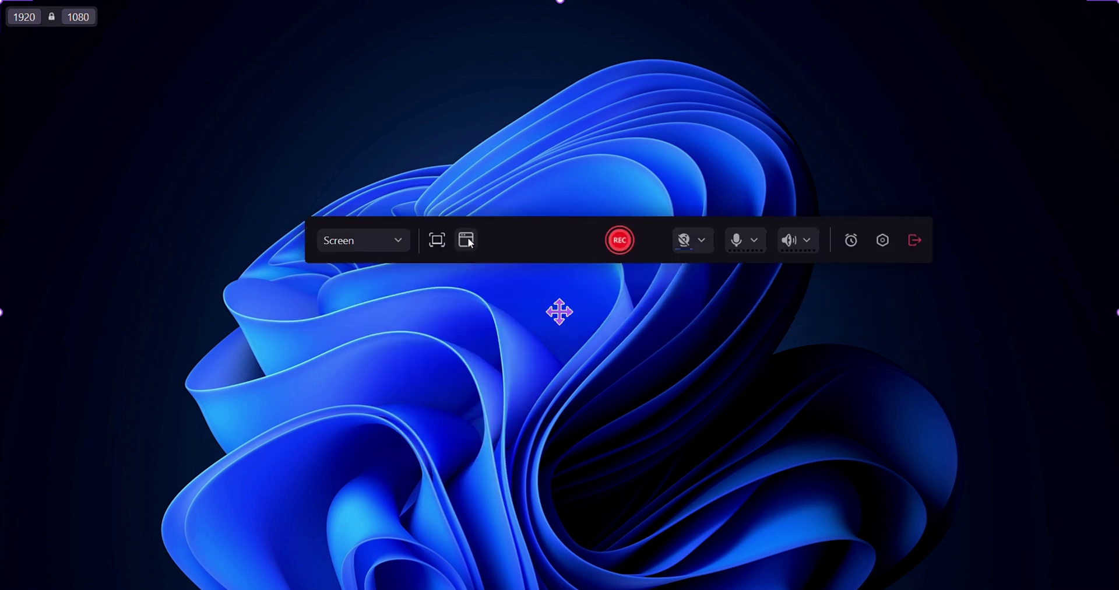
{"action": "left_click", "coordinate": [467, 240]}
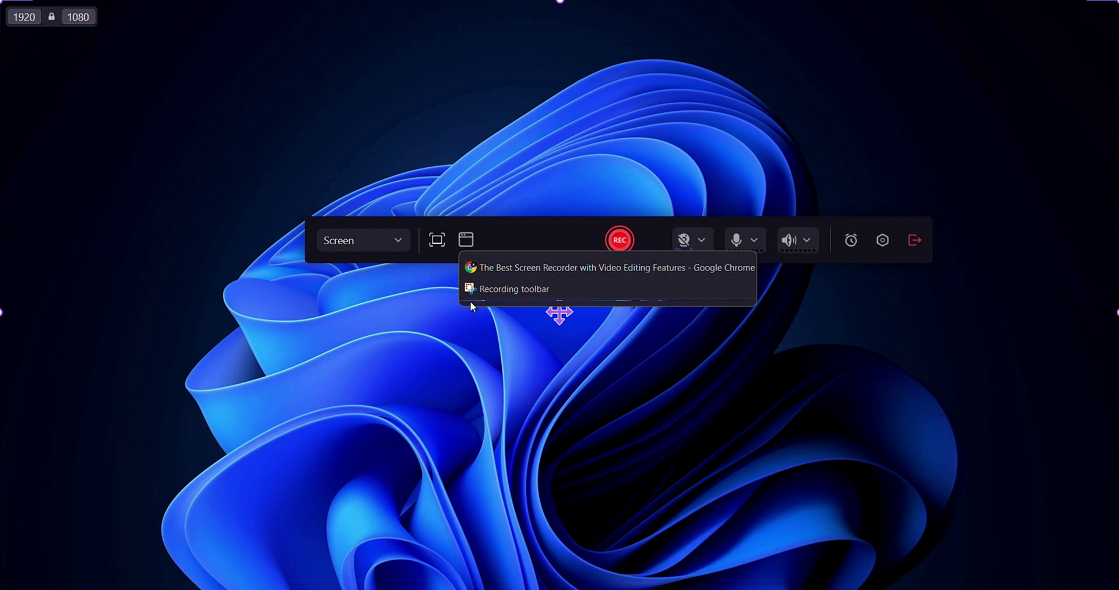
{"action": "left_click", "coordinate": [494, 267]}
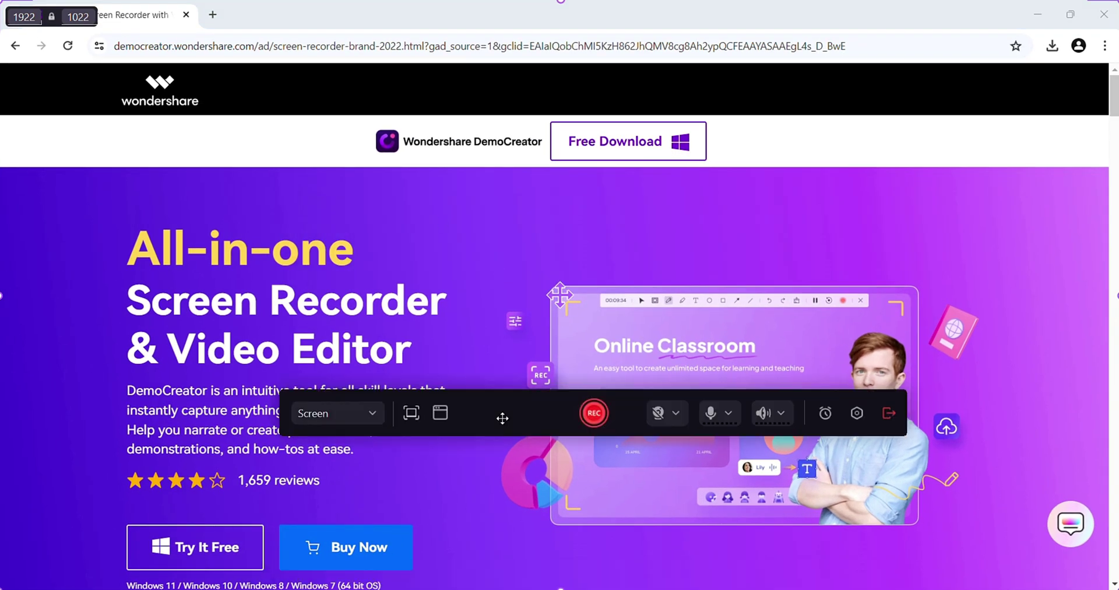
{"action": "left_click", "coordinate": [857, 257]}
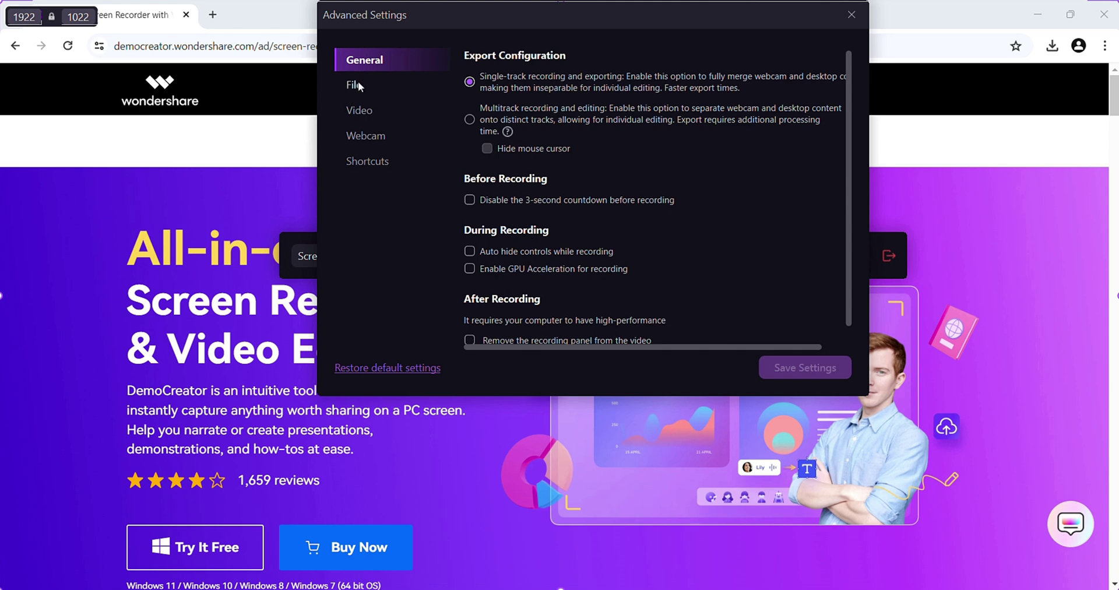
{"action": "left_click", "coordinate": [362, 110]}
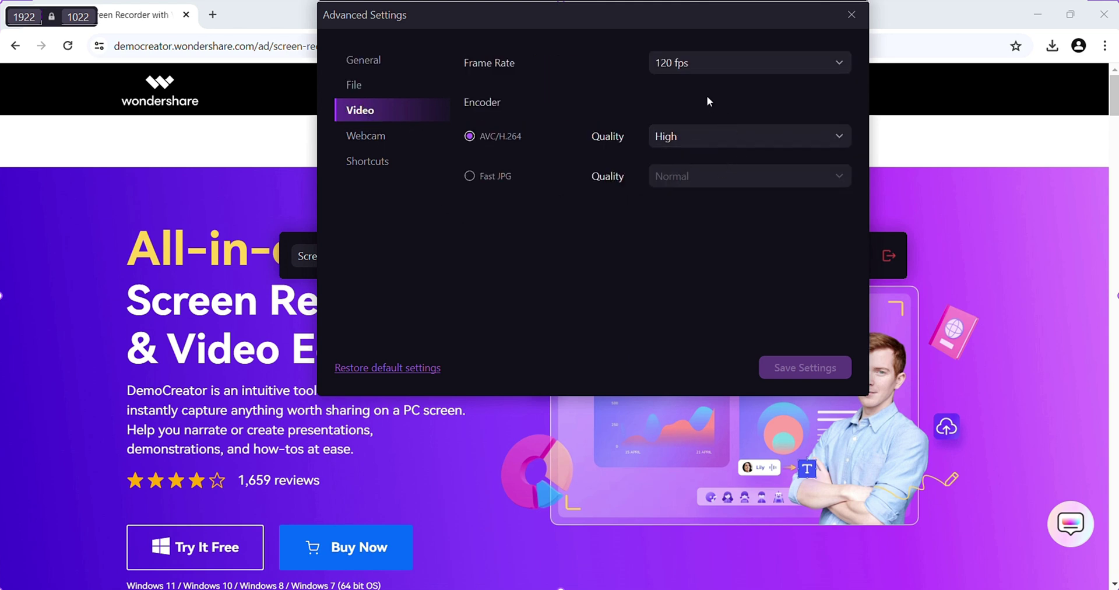
{"action": "left_click", "coordinate": [713, 64]}
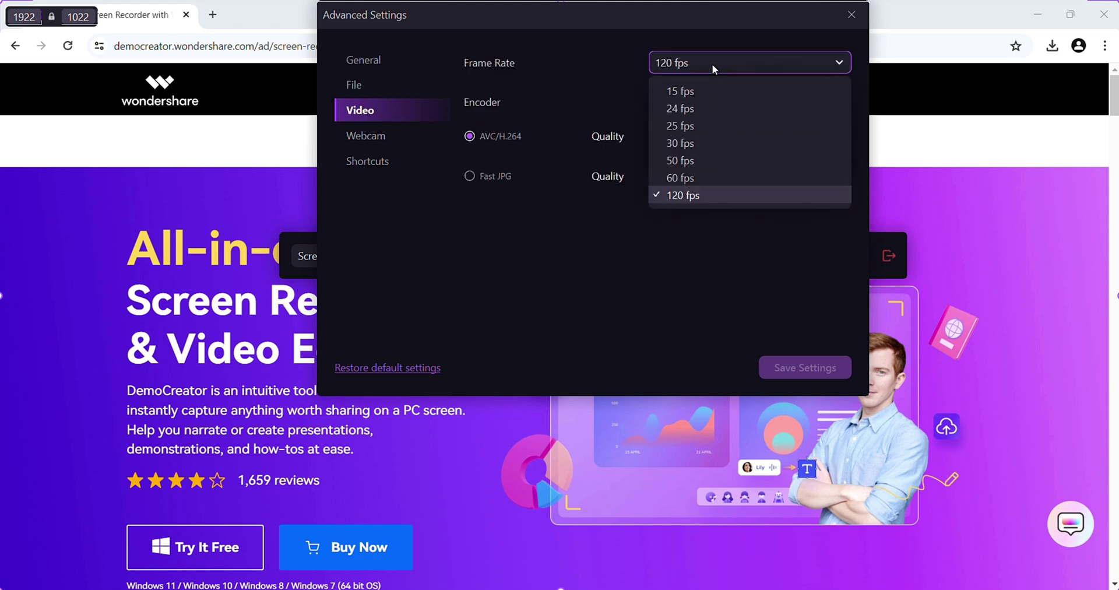
{"action": "left_click", "coordinate": [716, 136]}
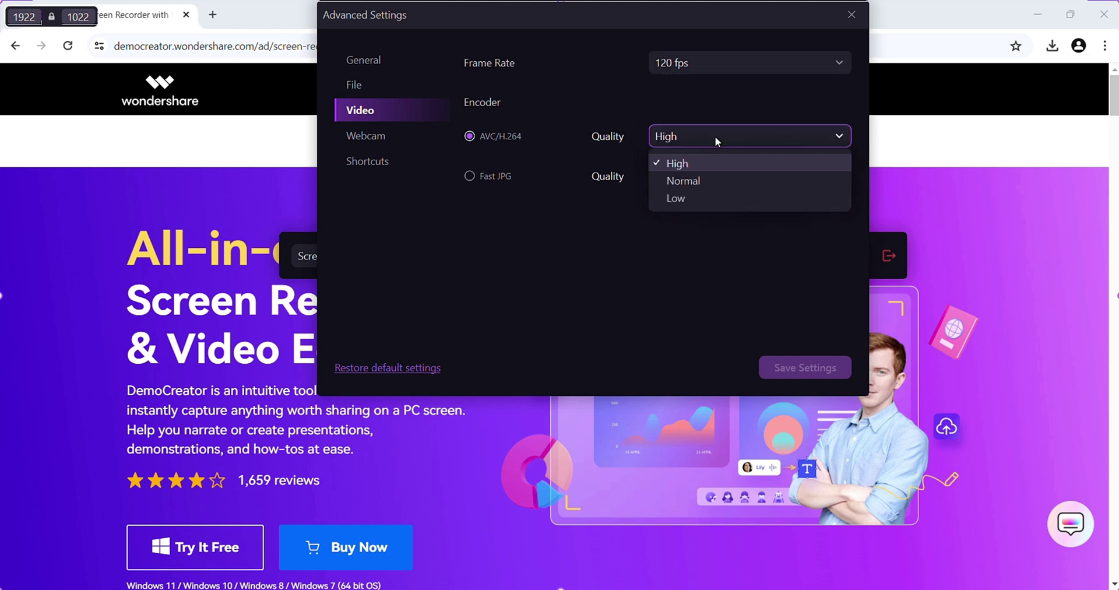
{"action": "left_click", "coordinate": [716, 135]}
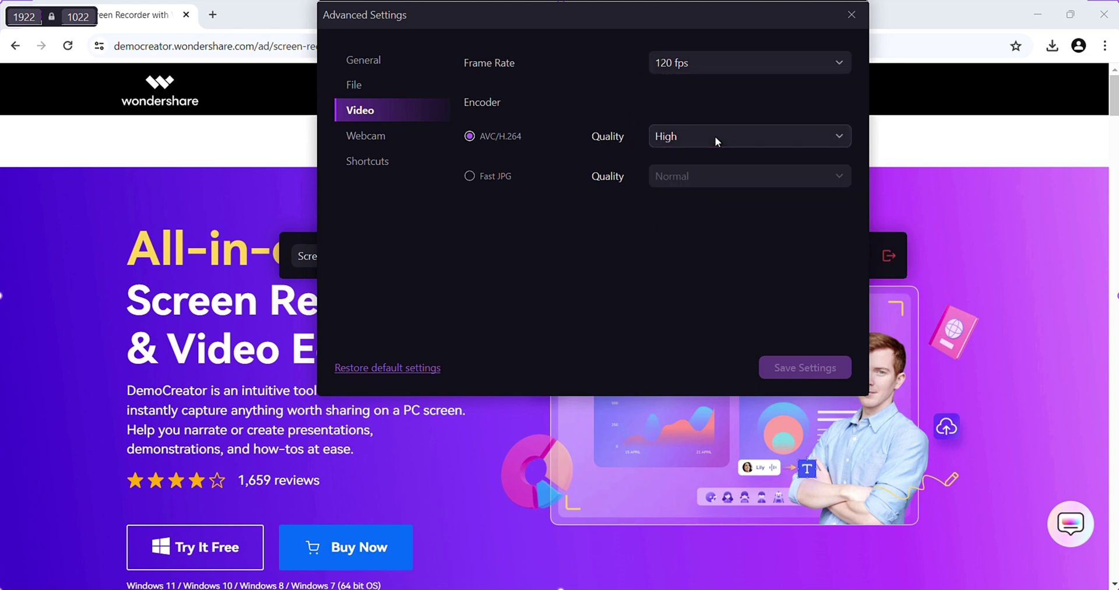
{"action": "left_click", "coordinate": [373, 139]}
{"action": "left_click", "coordinate": [367, 161]}
{"action": "left_click", "coordinate": [852, 16]}
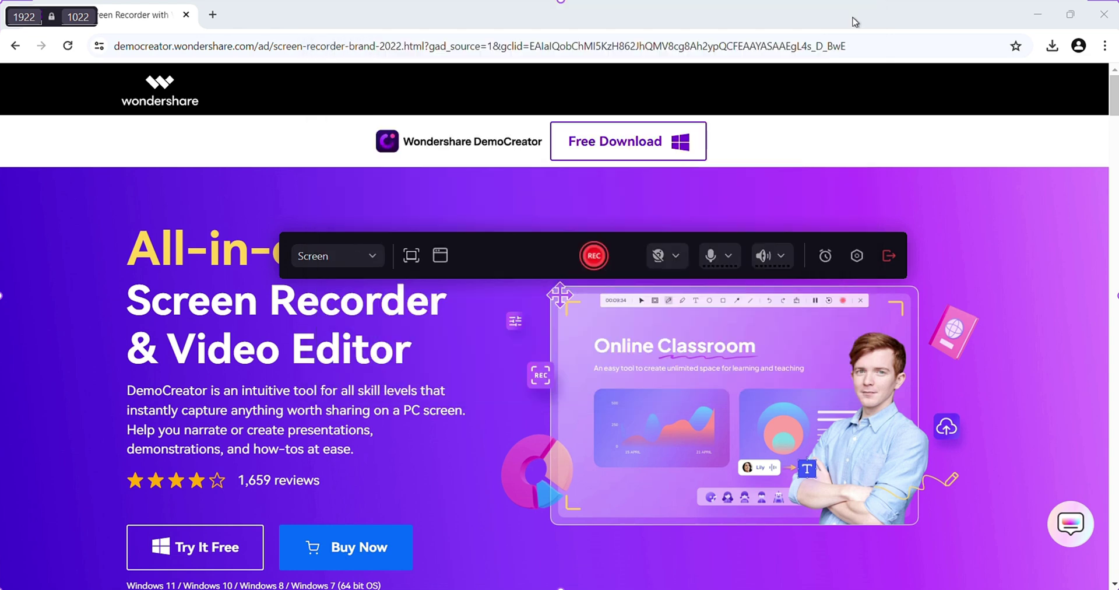
Start recording the Chrome window, move the controls aside, and scroll down the page
{"action": "left_click", "coordinate": [594, 257]}
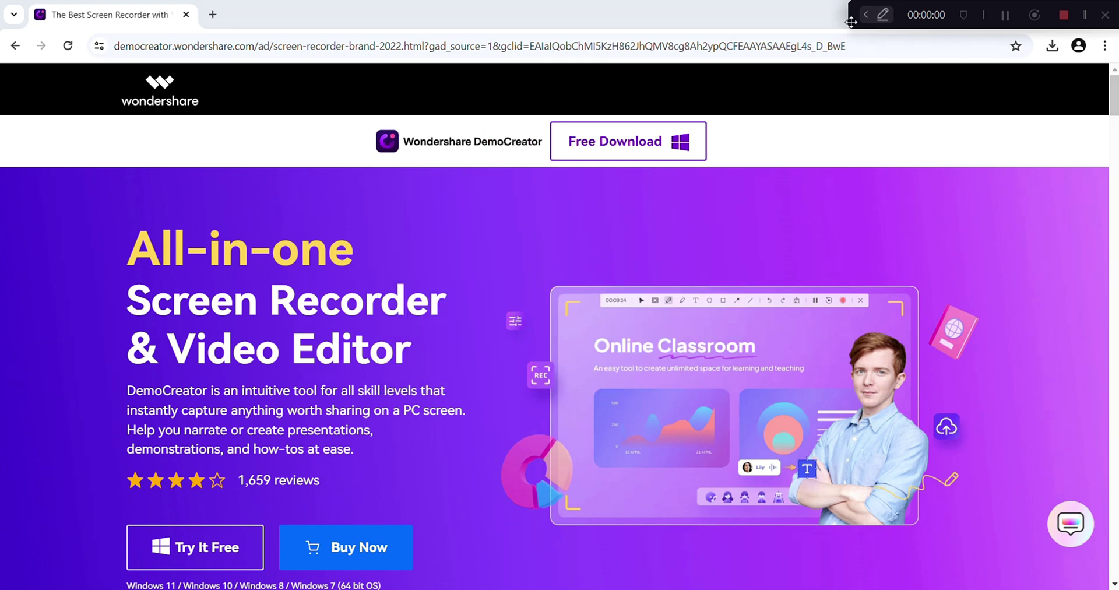
{"action": "left_click_drag", "start_coordinate": [855, 18], "coordinate": [475, 586]}
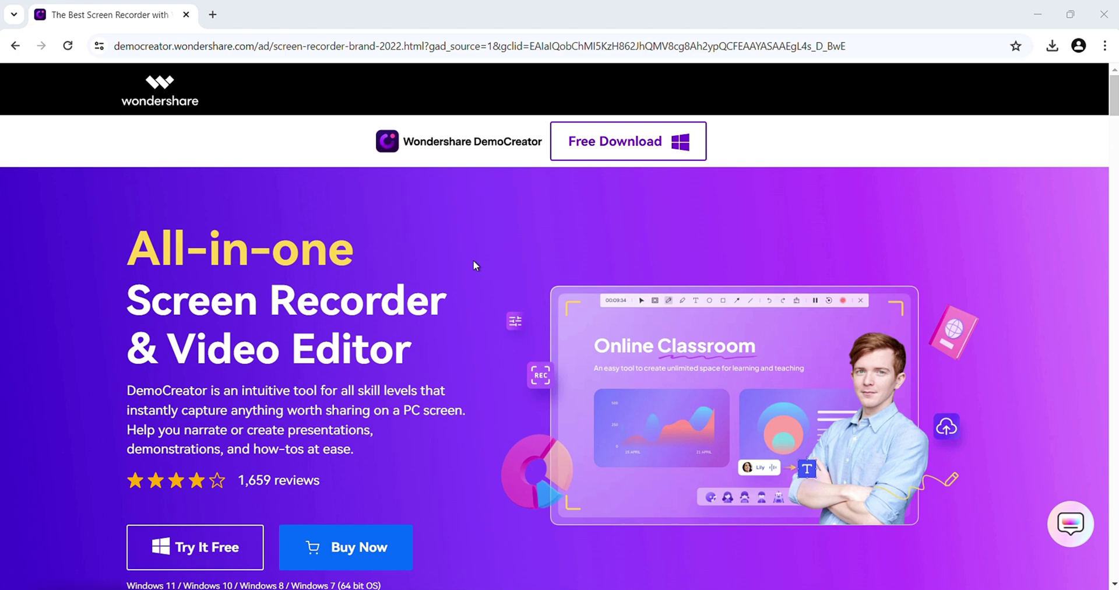
{"action": "scroll", "coordinate": [474, 260], "scroll_direction": "down", "scroll_amount": 8}
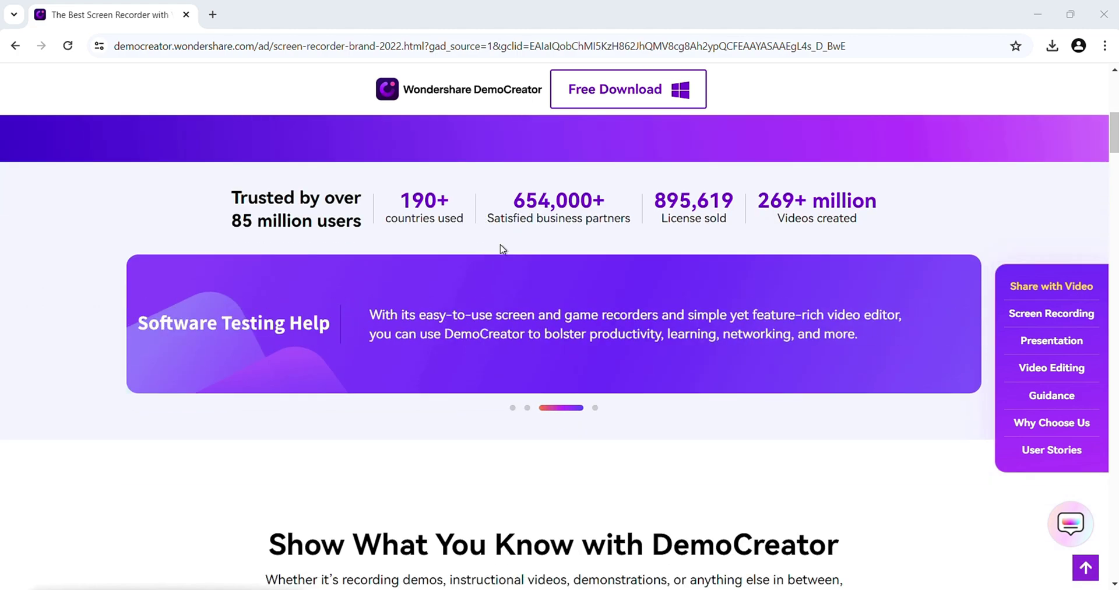
{"action": "scroll", "coordinate": [523, 243], "scroll_direction": "down", "scroll_amount": 7}
{"action": "scroll", "coordinate": [523, 244], "scroll_direction": "down", "scroll_amount": 10}
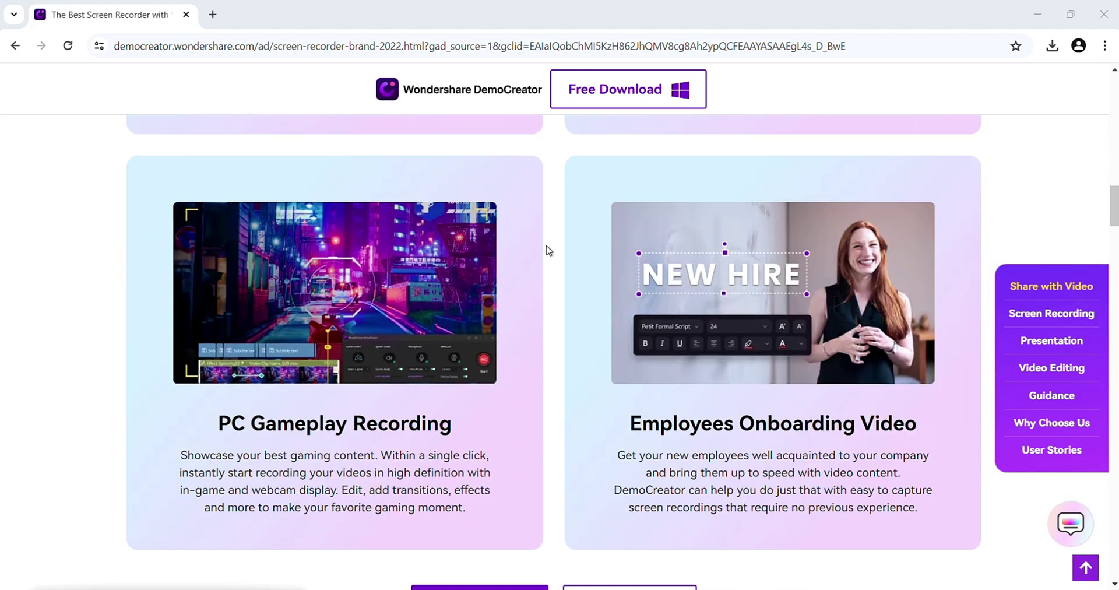
{"action": "scroll", "coordinate": [548, 251], "scroll_direction": "down", "scroll_amount": 3}
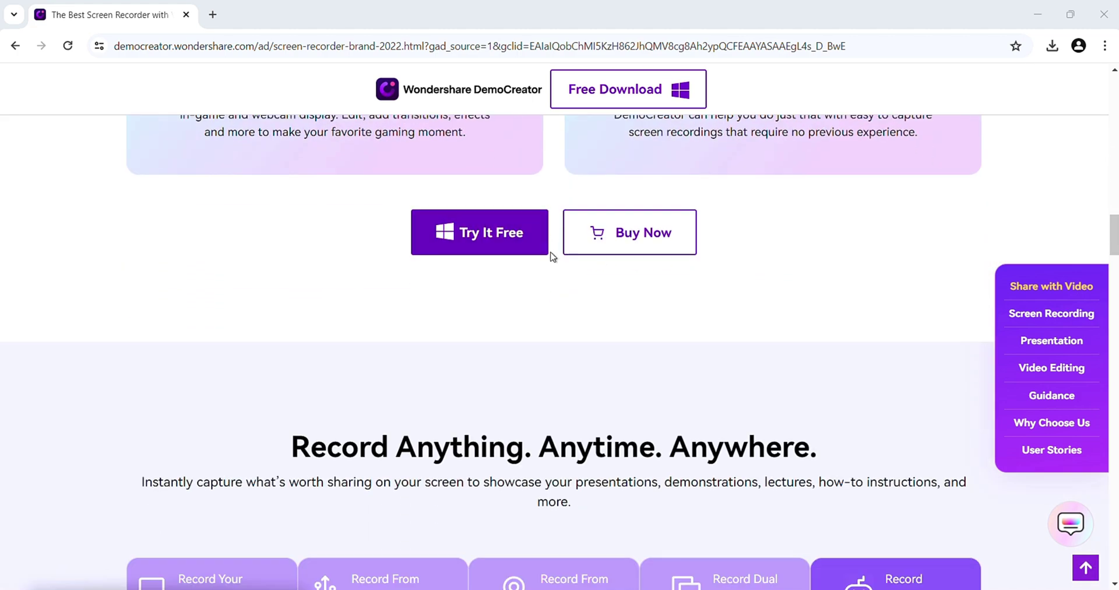
{"action": "scroll", "coordinate": [555, 258], "scroll_direction": "down", "scroll_amount": 4}
{"action": "scroll", "coordinate": [555, 260], "scroll_direction": "down", "scroll_amount": 2}
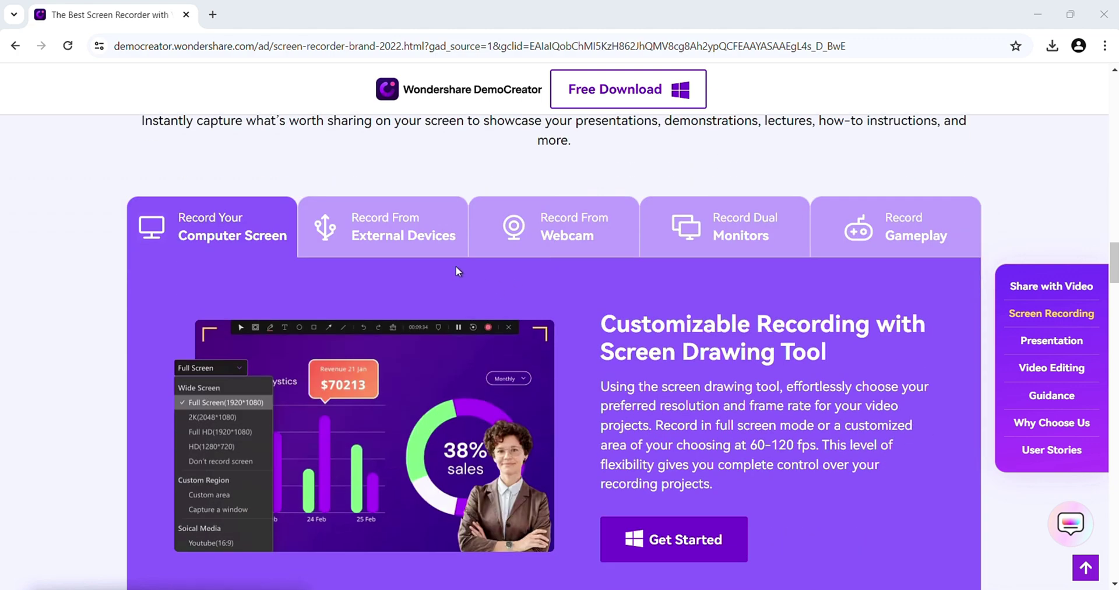
Show the External Devices, Webcam and Gameplay recording feature tabs
{"action": "left_click", "coordinate": [387, 248]}
{"action": "left_click", "coordinate": [559, 228]}
{"action": "left_click", "coordinate": [841, 220]}
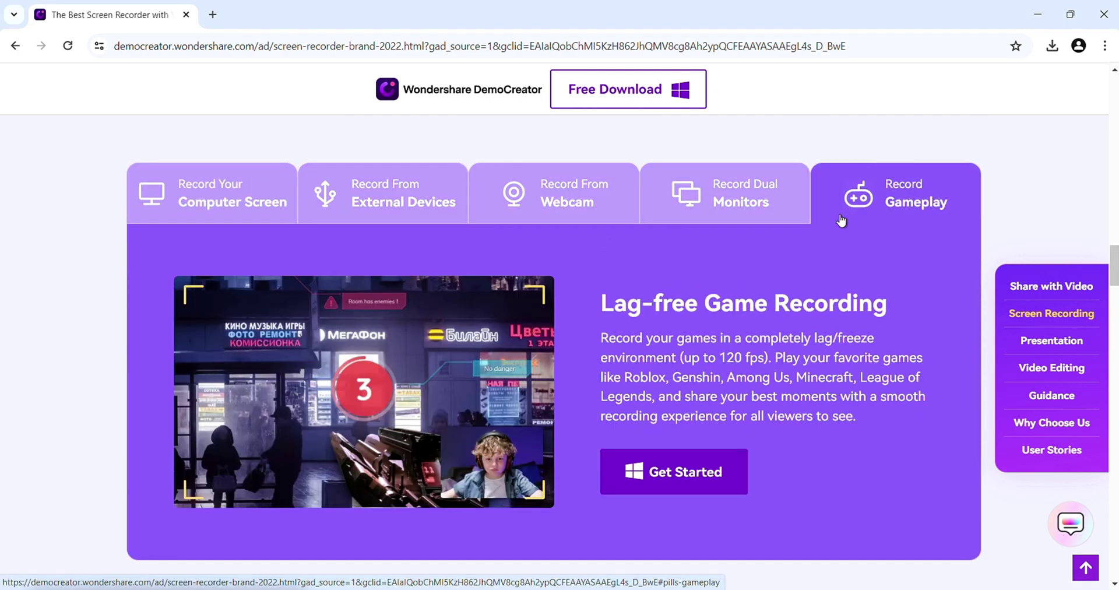
Show the Virtual Presenter, Beauty Mode, Video Presentation and PPT to Video feature tabs
{"action": "scroll", "coordinate": [822, 222], "scroll_direction": "down", "scroll_amount": 8}
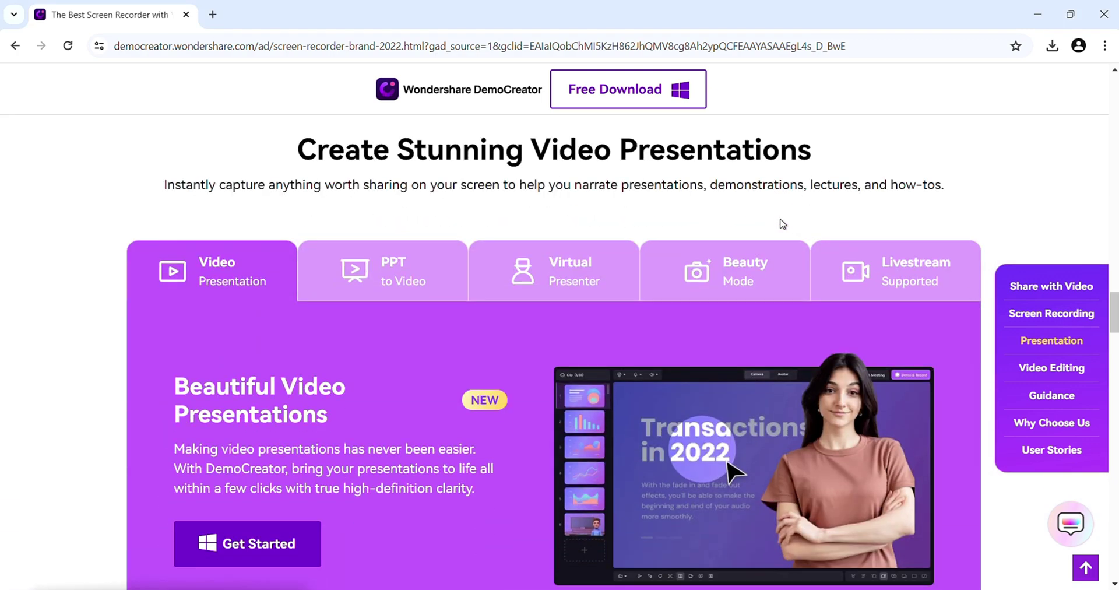
{"action": "scroll", "coordinate": [782, 221], "scroll_direction": "down", "scroll_amount": 1}
{"action": "left_click", "coordinate": [530, 216]}
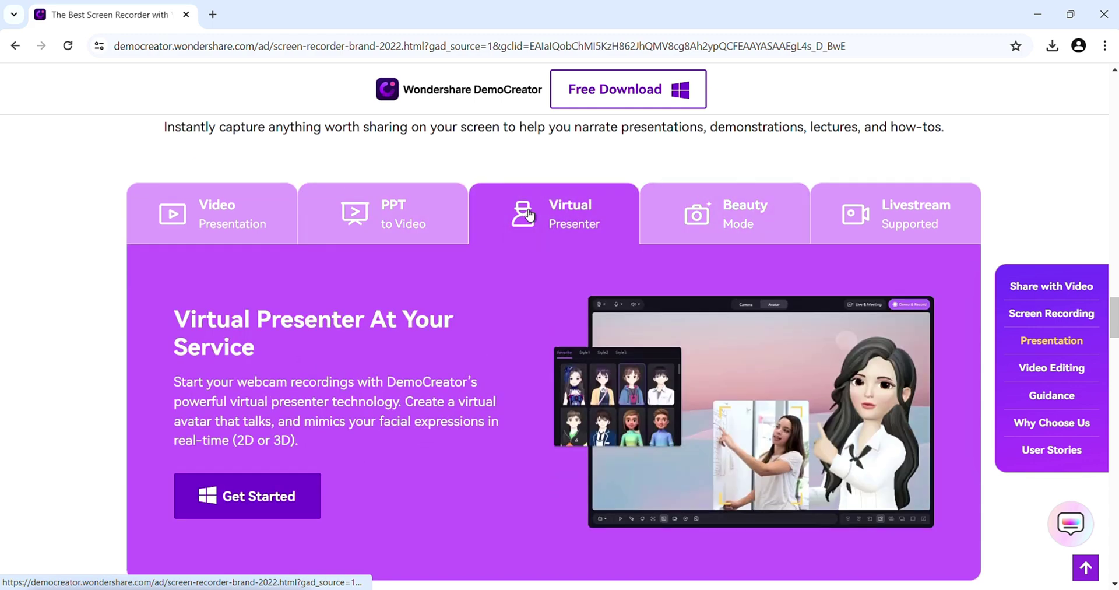
{"action": "left_click", "coordinate": [670, 224]}
{"action": "left_click", "coordinate": [225, 223]}
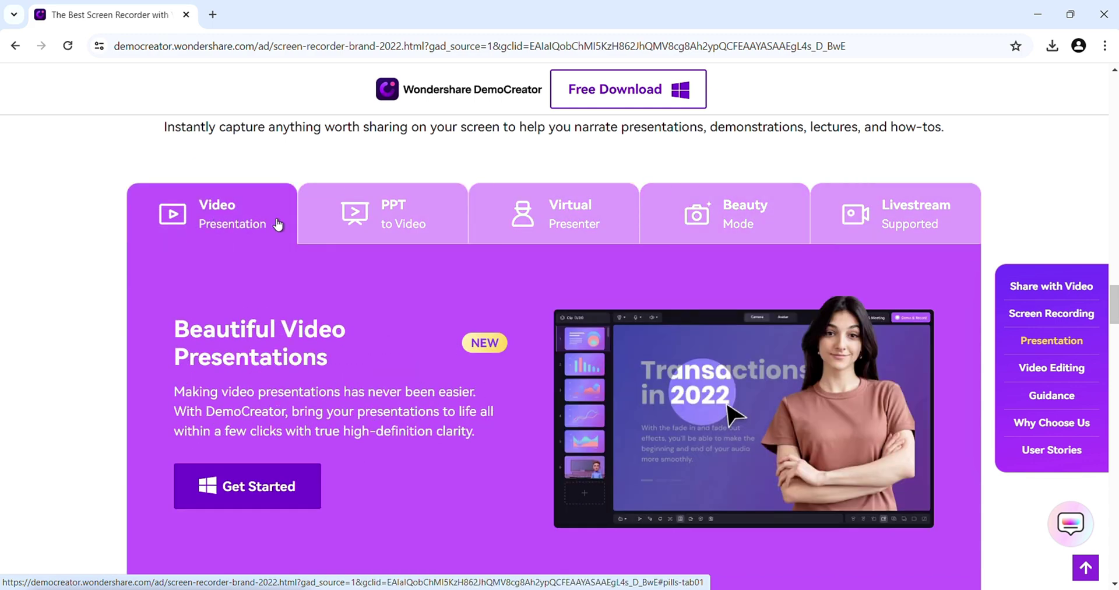
{"action": "left_click", "coordinate": [360, 224]}
Scroll down to the 'Video Recording & Editing Easy As 1, 2, 3' section
{"action": "scroll", "coordinate": [360, 224], "scroll_direction": "down", "scroll_amount": 12}
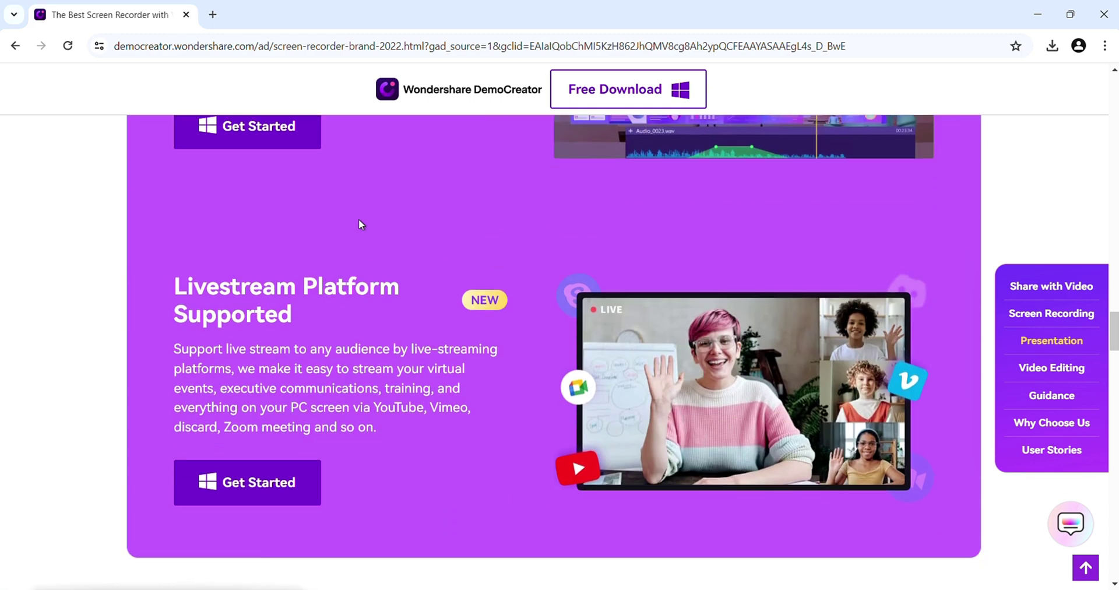
{"action": "scroll", "coordinate": [360, 224], "scroll_direction": "down", "scroll_amount": 3}
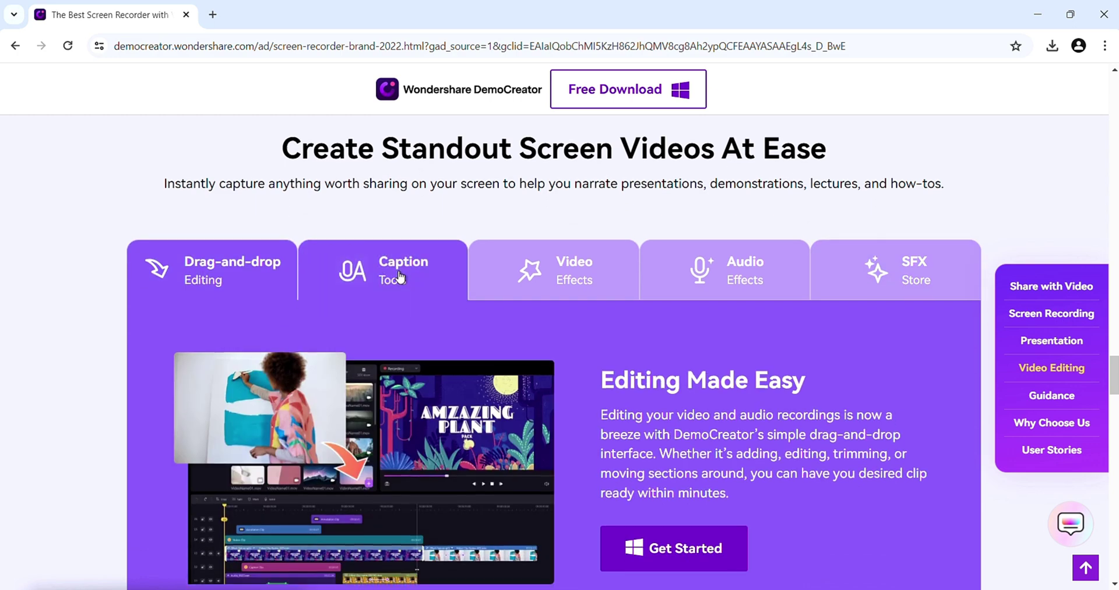
{"action": "scroll", "coordinate": [572, 262], "scroll_direction": "down", "scroll_amount": 5}
{"action": "scroll", "coordinate": [573, 271], "scroll_direction": "down", "scroll_amount": 5}
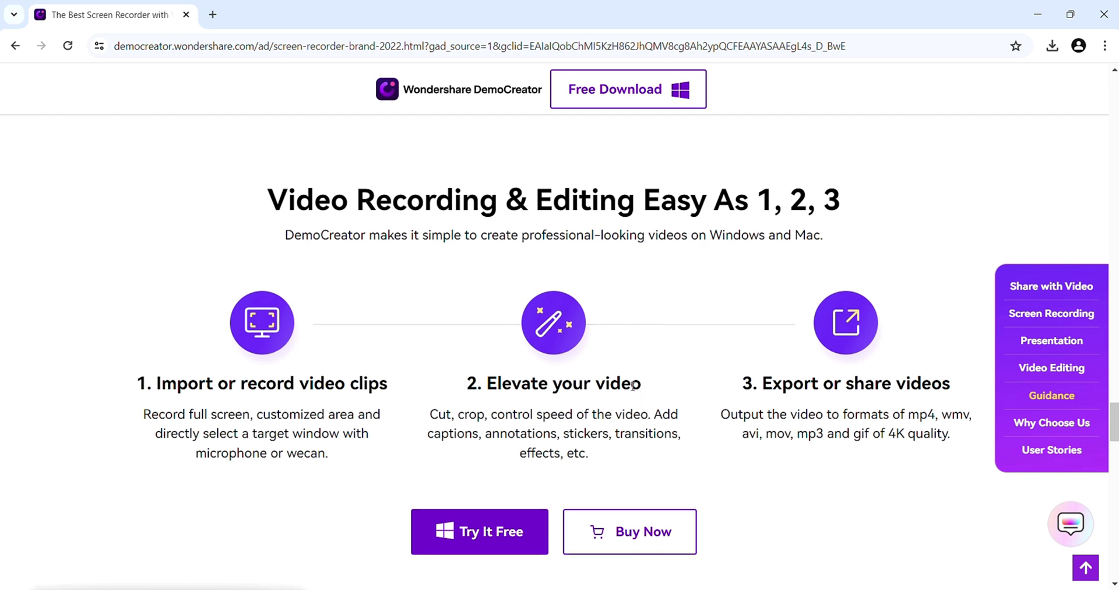
{"action": "scroll", "coordinate": [624, 386], "scroll_direction": "down", "scroll_amount": 1}
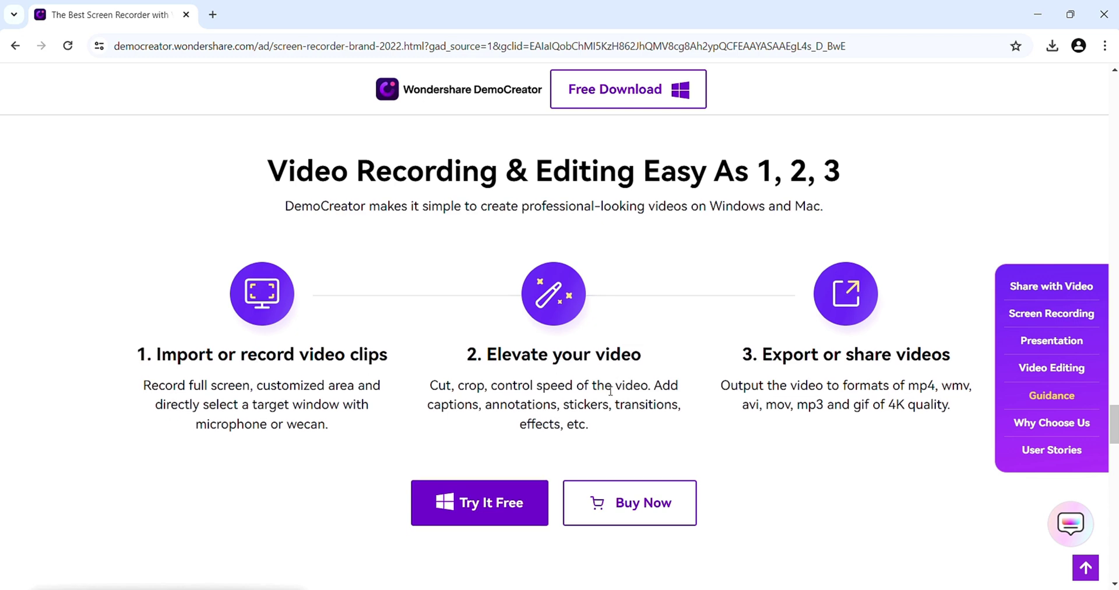
{"action": "scroll", "coordinate": [608, 392], "scroll_direction": "down", "scroll_amount": 10}
{"action": "key", "text": "F10"}
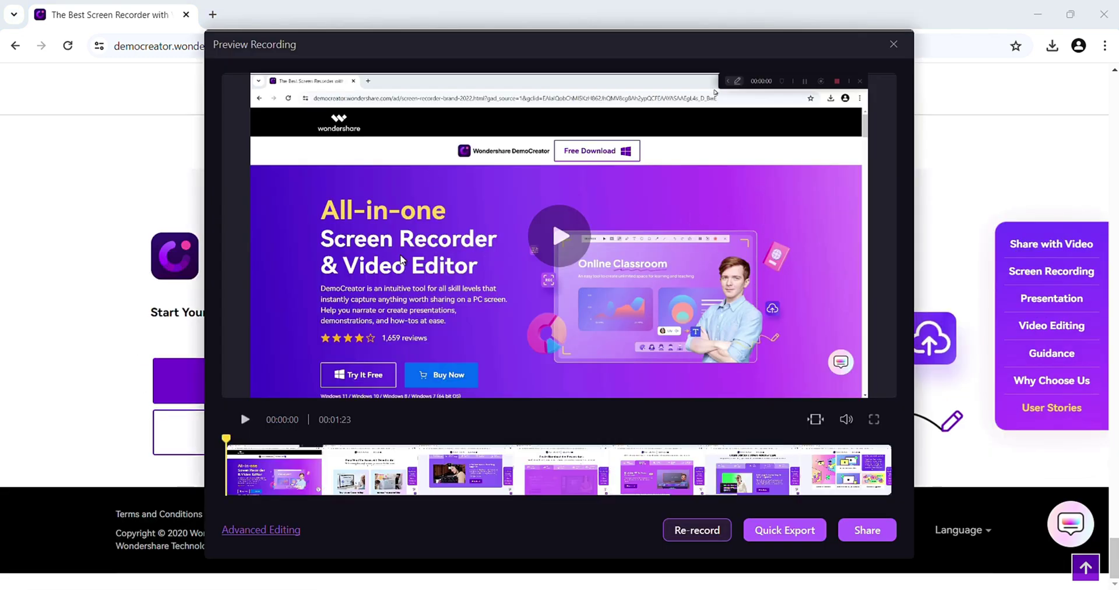
{"action": "left_click", "coordinate": [774, 535]}
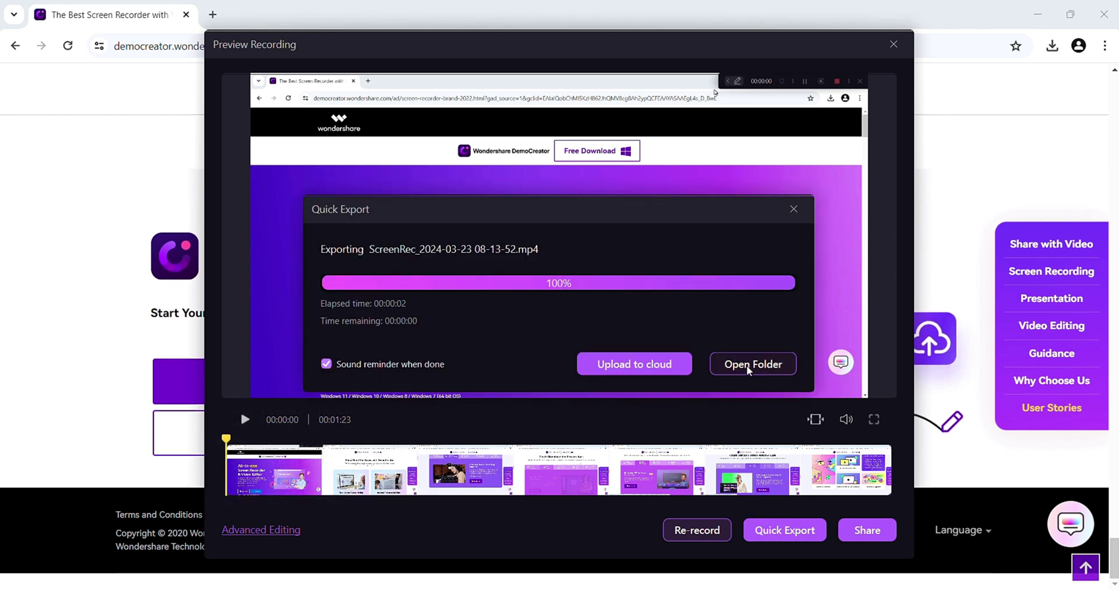
{"action": "left_click", "coordinate": [738, 366]}
{"action": "double_click", "coordinate": [247, 168]}
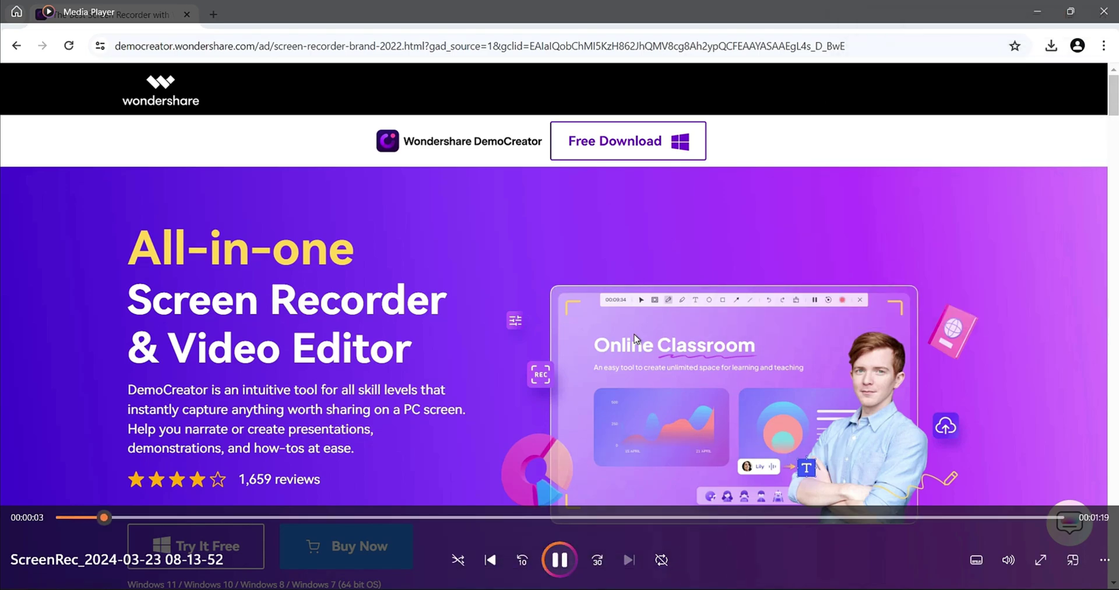
{"action": "left_click_drag", "start_coordinate": [810, 517], "coordinate": [963, 518]}
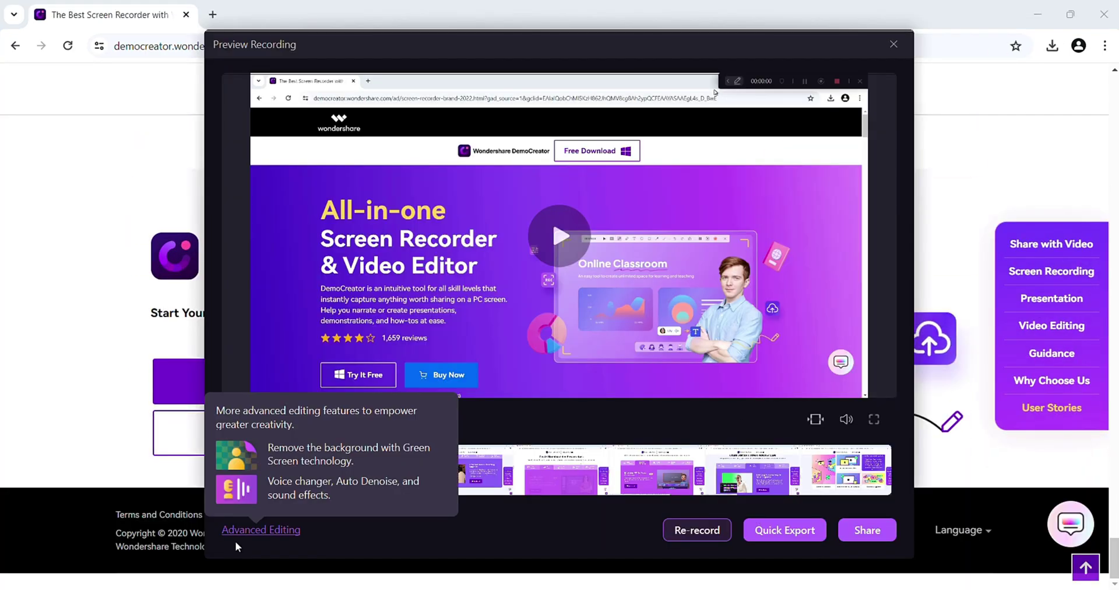
Open the recording in Advanced Editing and inspect the clip's audio and video settings
{"action": "left_click", "coordinate": [260, 545]}
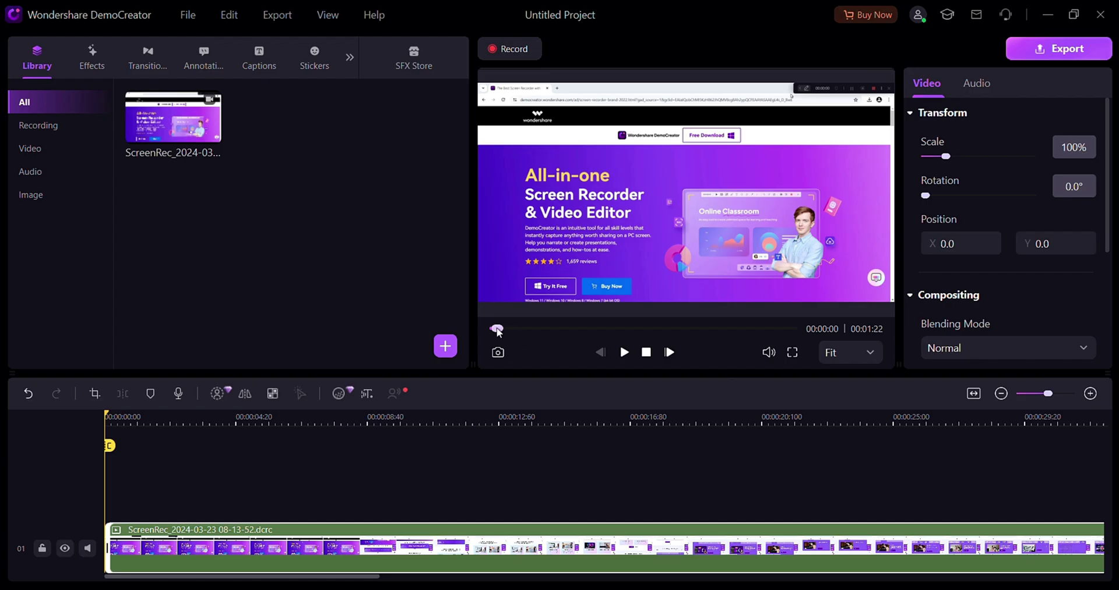
{"action": "left_click_drag", "start_coordinate": [496, 329], "coordinate": [478, 344]}
{"action": "left_click", "coordinate": [976, 83]}
{"action": "left_click", "coordinate": [927, 83]}
{"action": "mouse_move", "coordinate": [945, 156]}
{"action": "left_mouse_down"}
{"action": "mouse_move", "coordinate": [959, 156]}
{"action": "mouse_move", "coordinate": [946, 156]}
{"action": "left_mouse_up"}
Browse the Effects, Transitions and Annotations text templates
{"action": "left_click", "coordinate": [94, 60]}
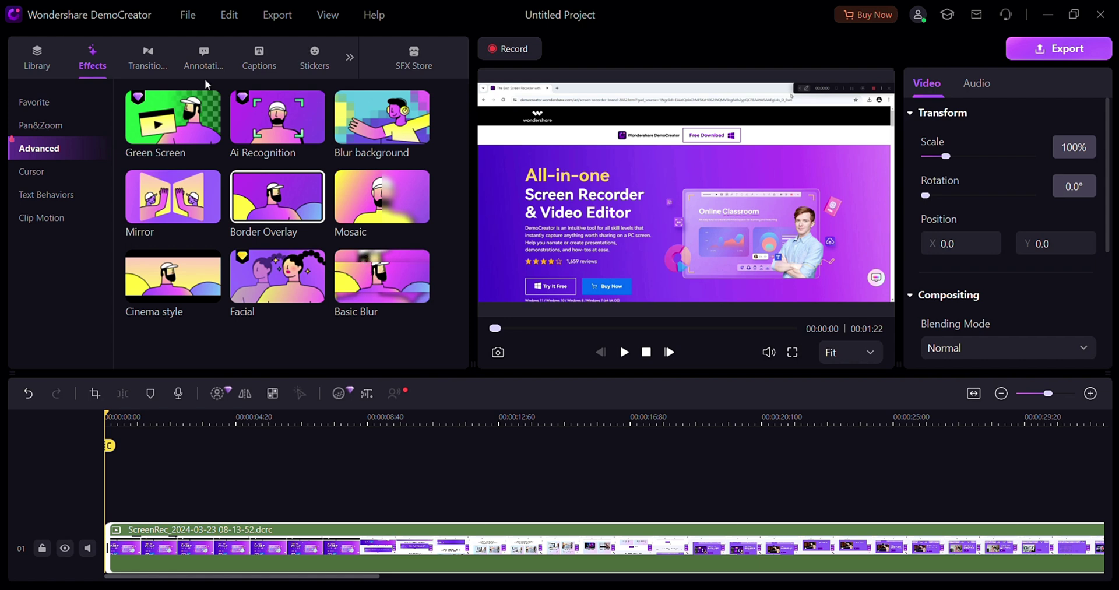
{"action": "left_click", "coordinate": [148, 58]}
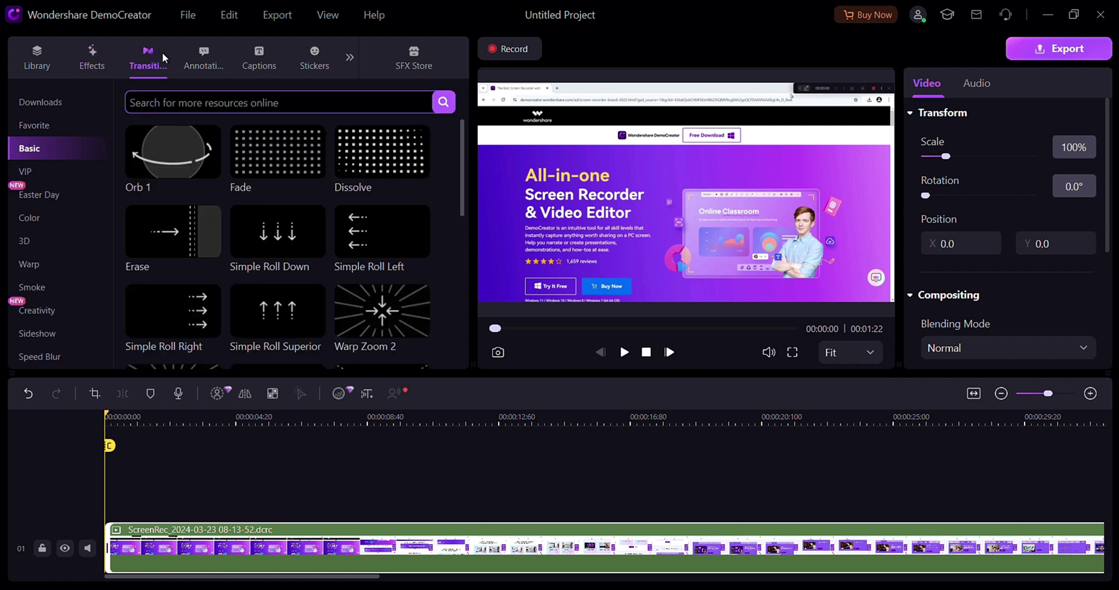
{"action": "left_click", "coordinate": [199, 61]}
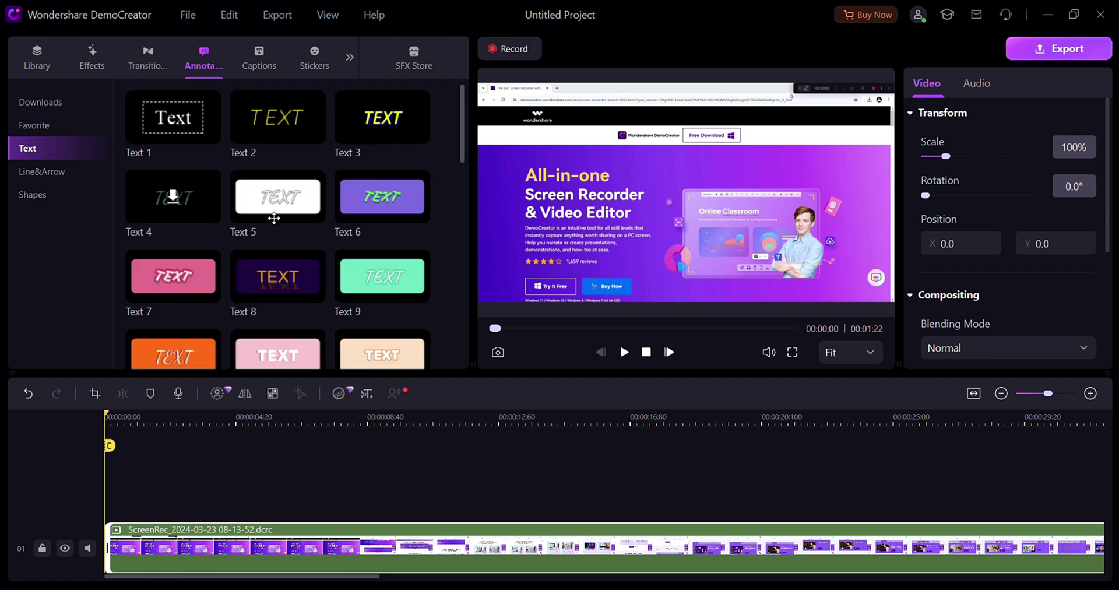
Add the Text 1 annotation to the timeline and change its text to 'Screen Recorder'
{"action": "mouse_move", "coordinate": [184, 120]}
{"action": "left_mouse_down"}
{"action": "mouse_move", "coordinate": [300, 483]}
{"action": "mouse_move", "coordinate": [220, 482]}
{"action": "mouse_move", "coordinate": [236, 499]}
{"action": "left_mouse_up"}
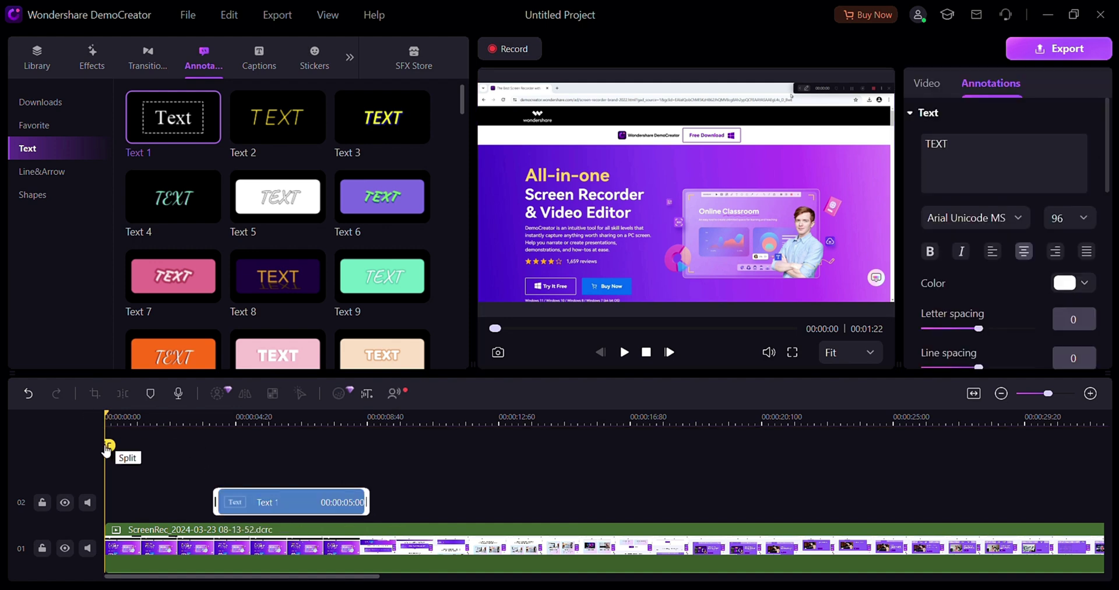
{"action": "left_click_drag", "start_coordinate": [110, 445], "coordinate": [242, 445]}
{"action": "double_click", "coordinate": [641, 170]}
{"action": "type", "text": "Screen Recorder"}
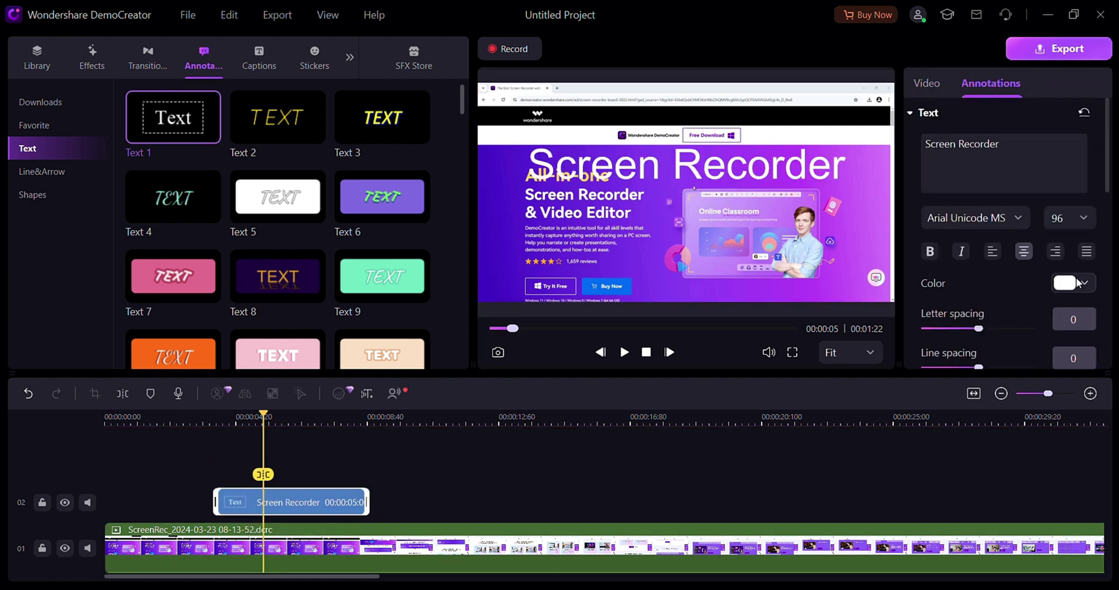
Make the text black with a white text border and a text shadow
{"action": "left_click", "coordinate": [1067, 285]}
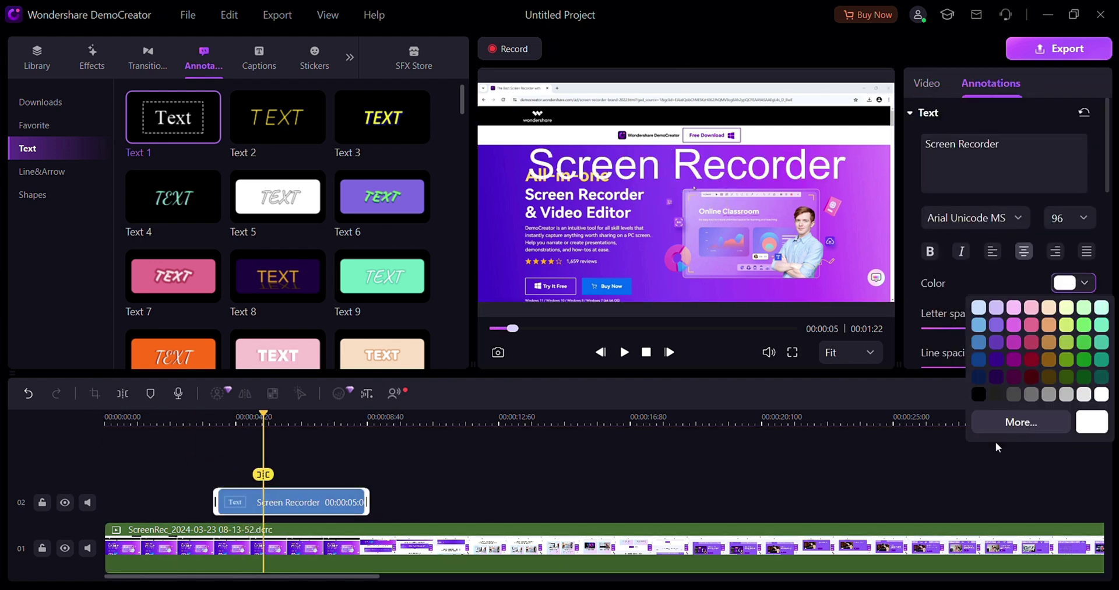
{"action": "left_click", "coordinate": [979, 395]}
{"action": "scroll", "coordinate": [979, 216], "scroll_direction": "down", "scroll_amount": 4}
{"action": "left_click", "coordinate": [1082, 223]}
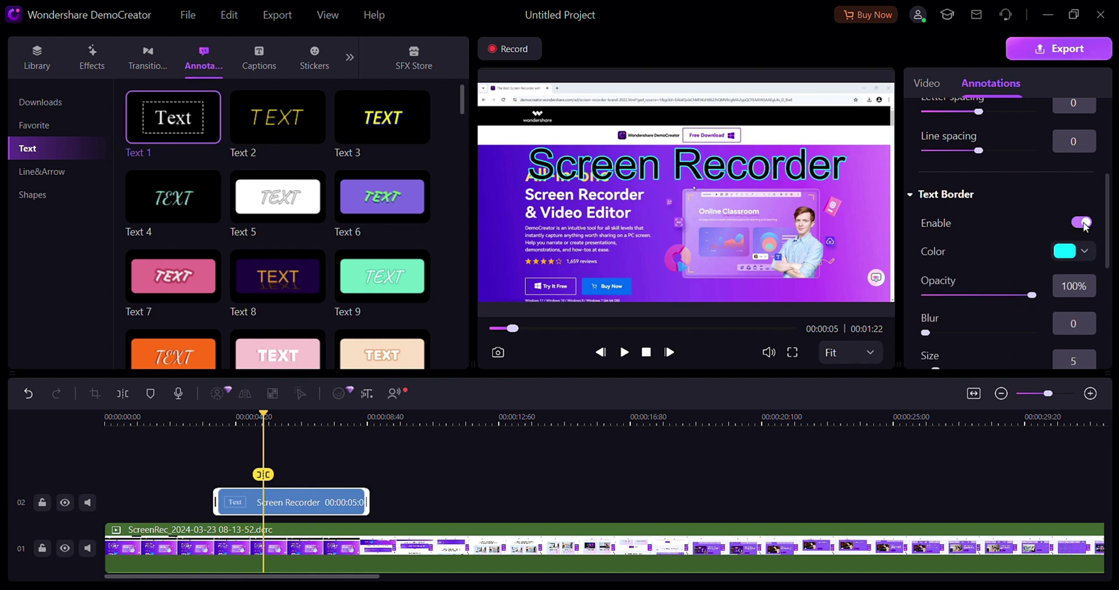
{"action": "left_click", "coordinate": [1066, 252]}
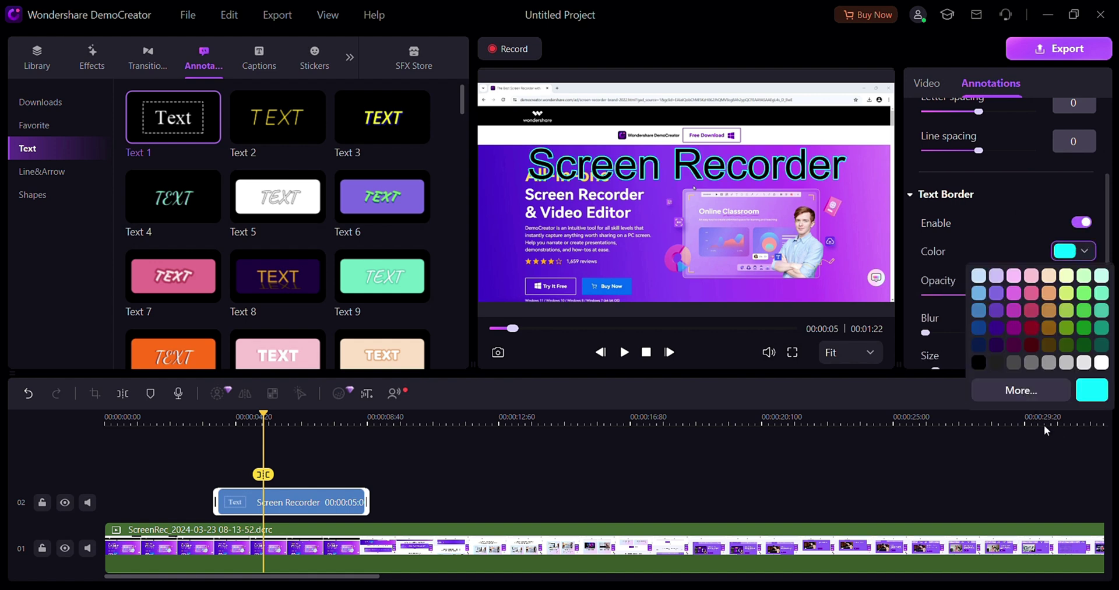
{"action": "left_click", "coordinate": [1100, 363]}
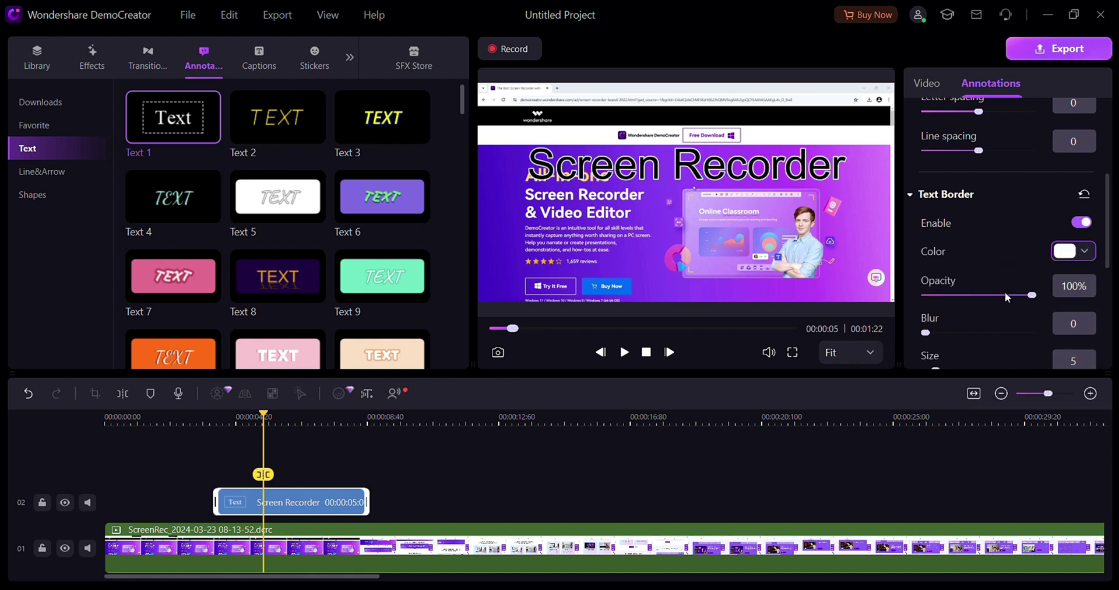
{"action": "scroll", "coordinate": [1008, 298], "scroll_direction": "down", "scroll_amount": 2}
{"action": "left_click", "coordinate": [1080, 297]}
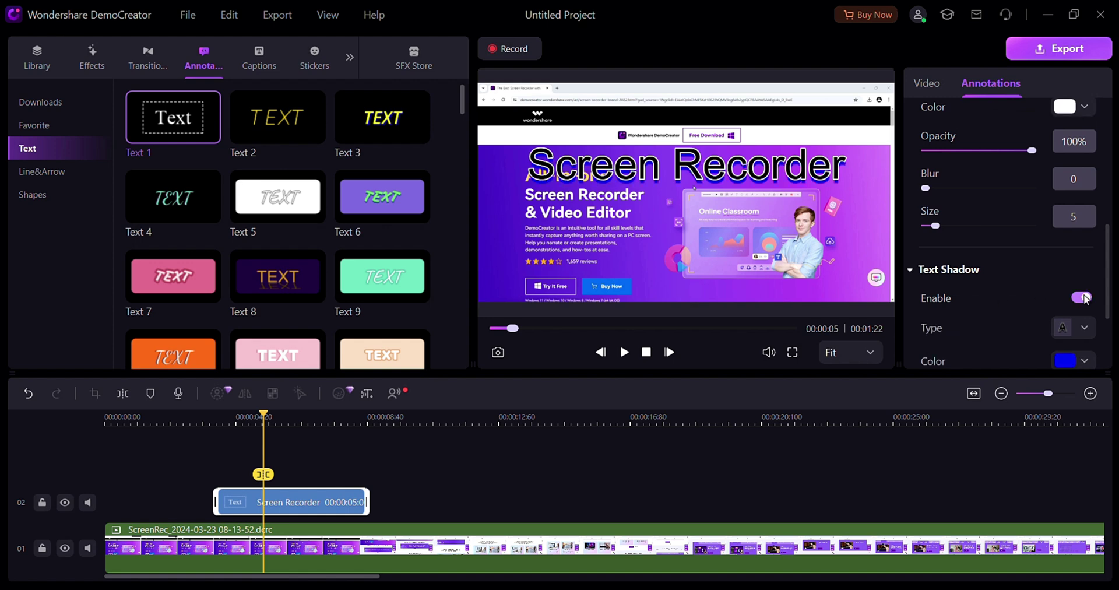
Scale the annotation to 36% and move it near the video's top-right
{"action": "left_click", "coordinate": [927, 83]}
{"action": "mouse_move", "coordinate": [923, 196]}
{"action": "left_mouse_down"}
{"action": "mouse_move", "coordinate": [947, 196]}
{"action": "mouse_move", "coordinate": [1038, 261]}
{"action": "left_mouse_up"}
{"action": "left_click_drag", "start_coordinate": [940, 156], "coordinate": [932, 157]}
{"action": "left_click_drag", "start_coordinate": [632, 181], "coordinate": [839, 153]}
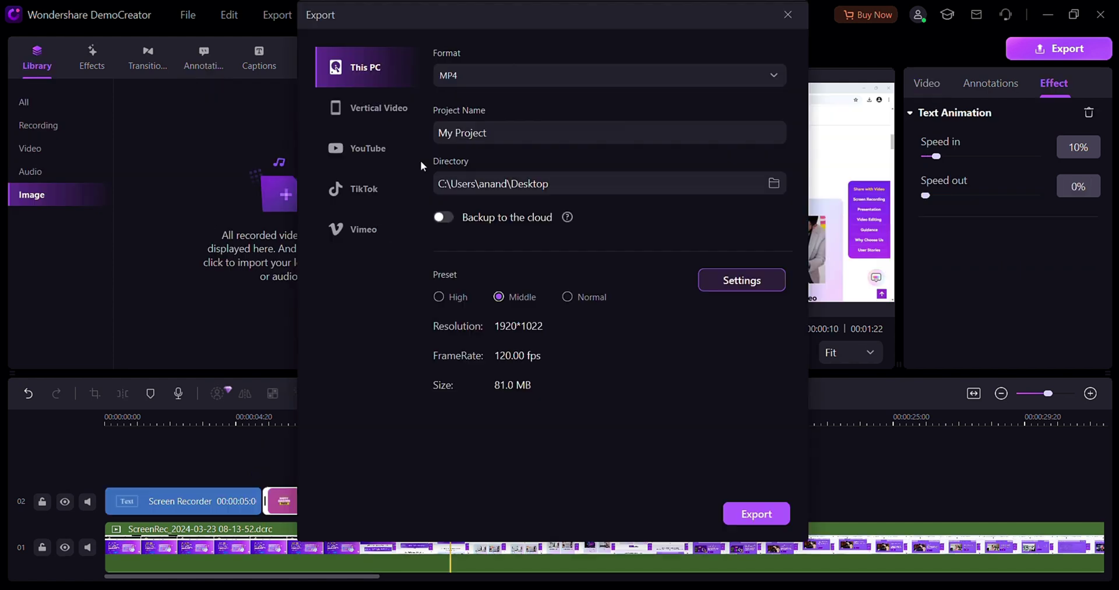
Export the project as MOV using the High quality preset
{"action": "left_click", "coordinate": [495, 79]}
{"action": "left_click", "coordinate": [509, 150]}
{"action": "left_click", "coordinate": [452, 297]}
Keep the export settings at 120 fps, 10000 kbps and 44100 Hz, then confirm
{"action": "left_click", "coordinate": [742, 280]}
{"action": "left_click", "coordinate": [589, 165]}
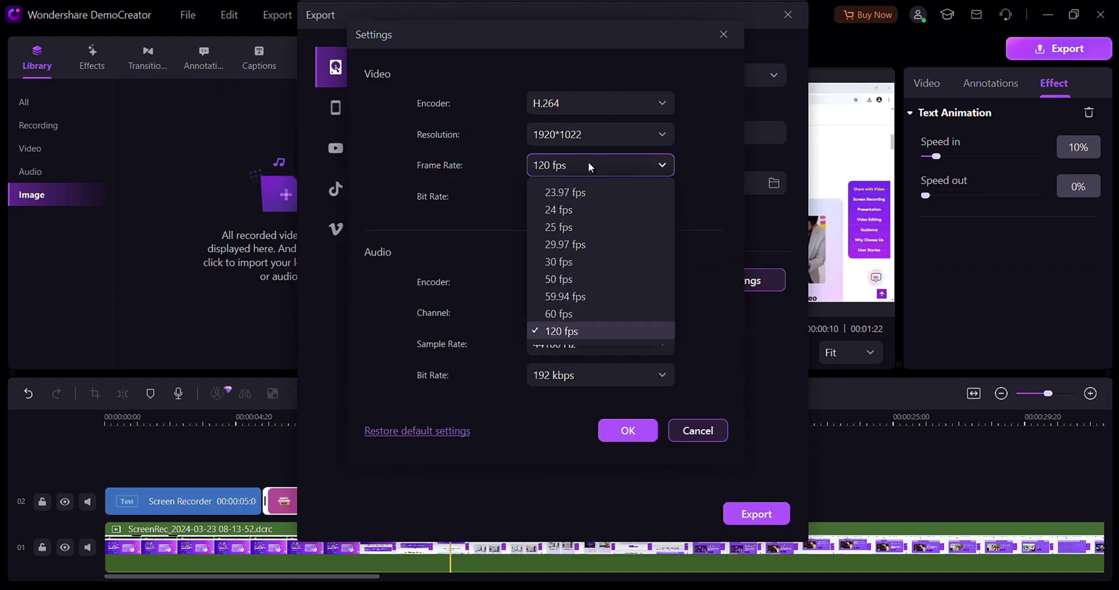
{"action": "left_click", "coordinate": [568, 329]}
{"action": "left_click", "coordinate": [624, 196]}
{"action": "left_click", "coordinate": [571, 290]}
{"action": "left_click", "coordinate": [580, 344]}
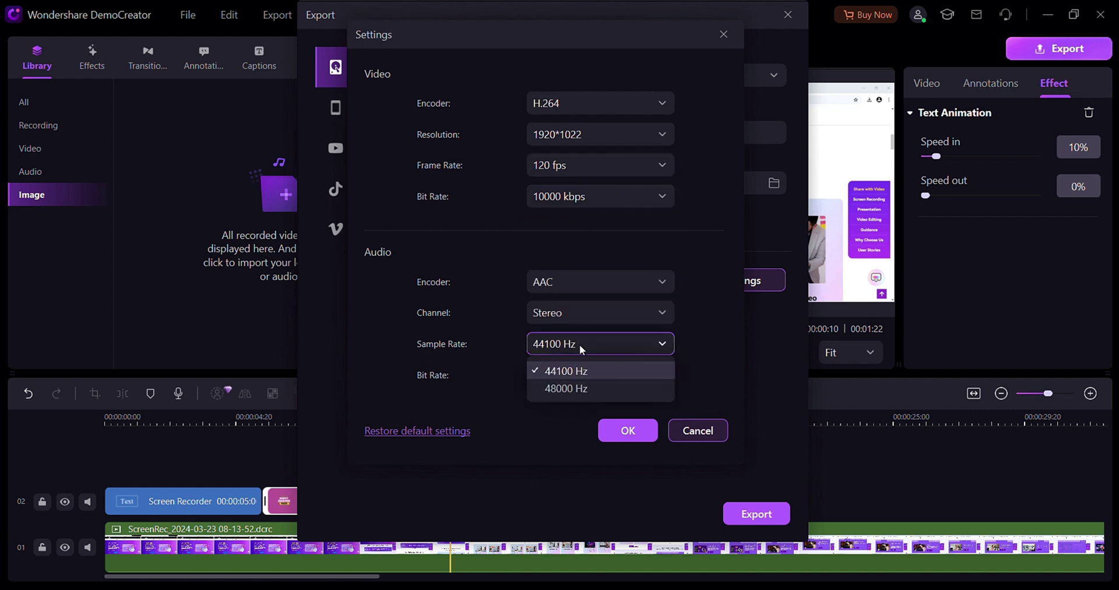
{"action": "left_click", "coordinate": [580, 343]}
{"action": "left_click", "coordinate": [628, 431]}
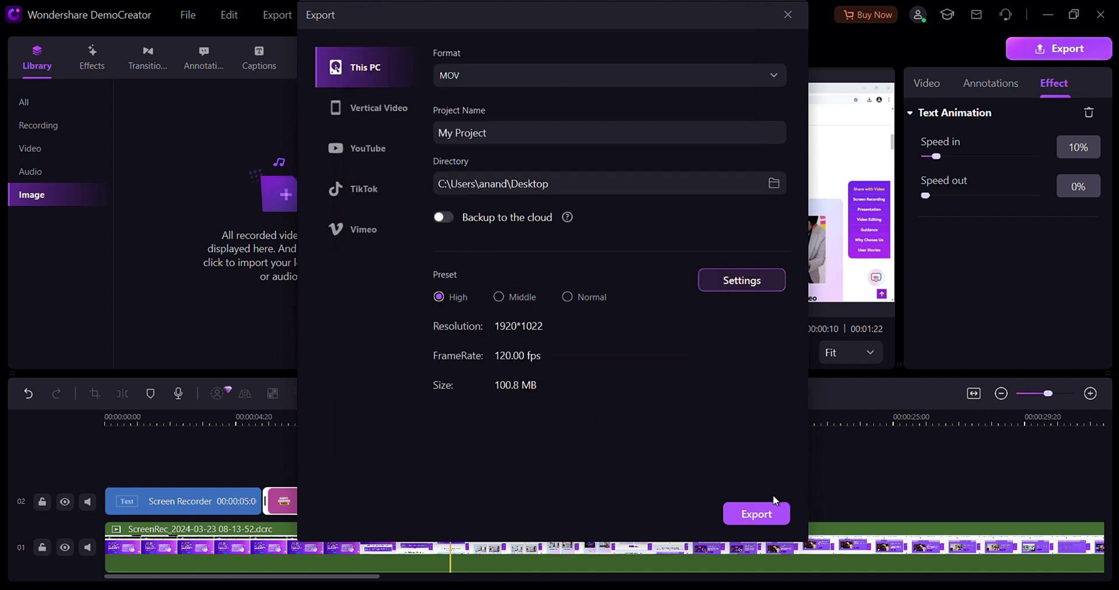